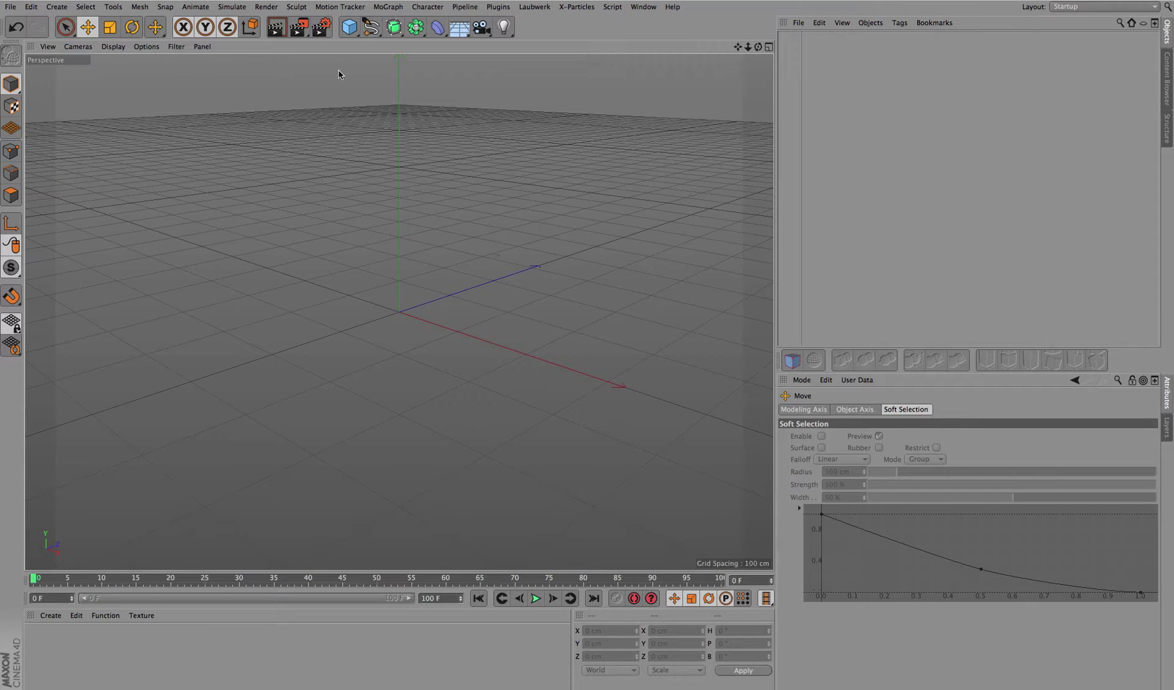
- Add a 200 cm cube and activate the Parametric Tool from the ParametricTool_v1 plugin menu
click(349, 31)
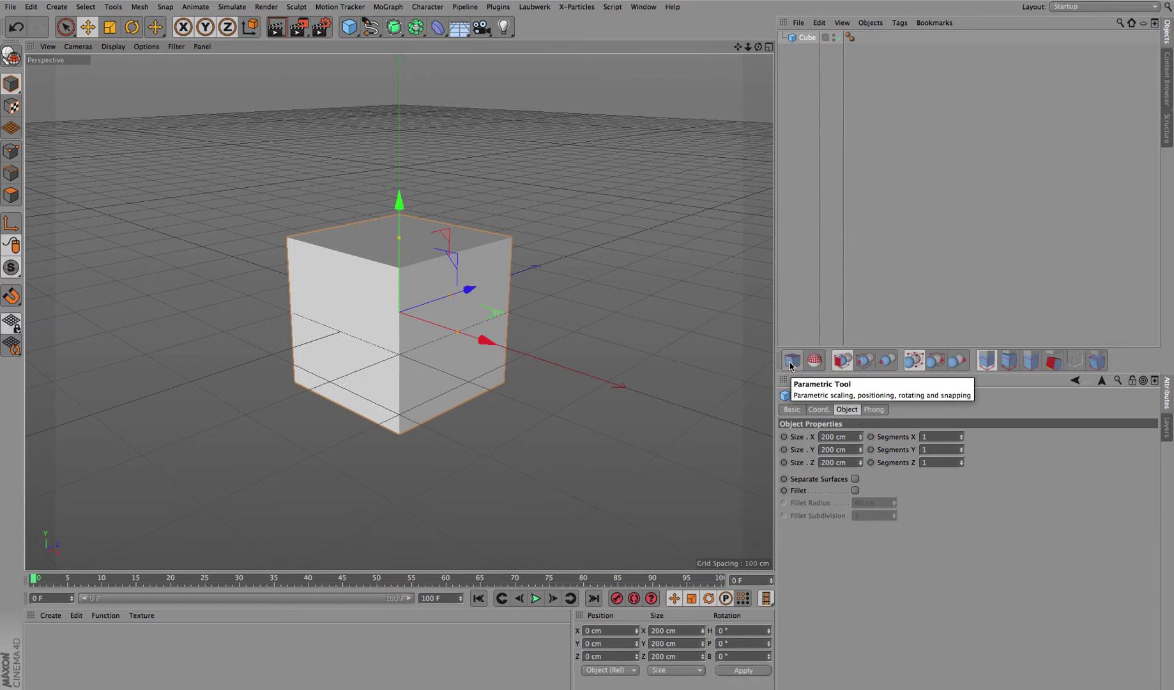
click(790, 362)
click(498, 7)
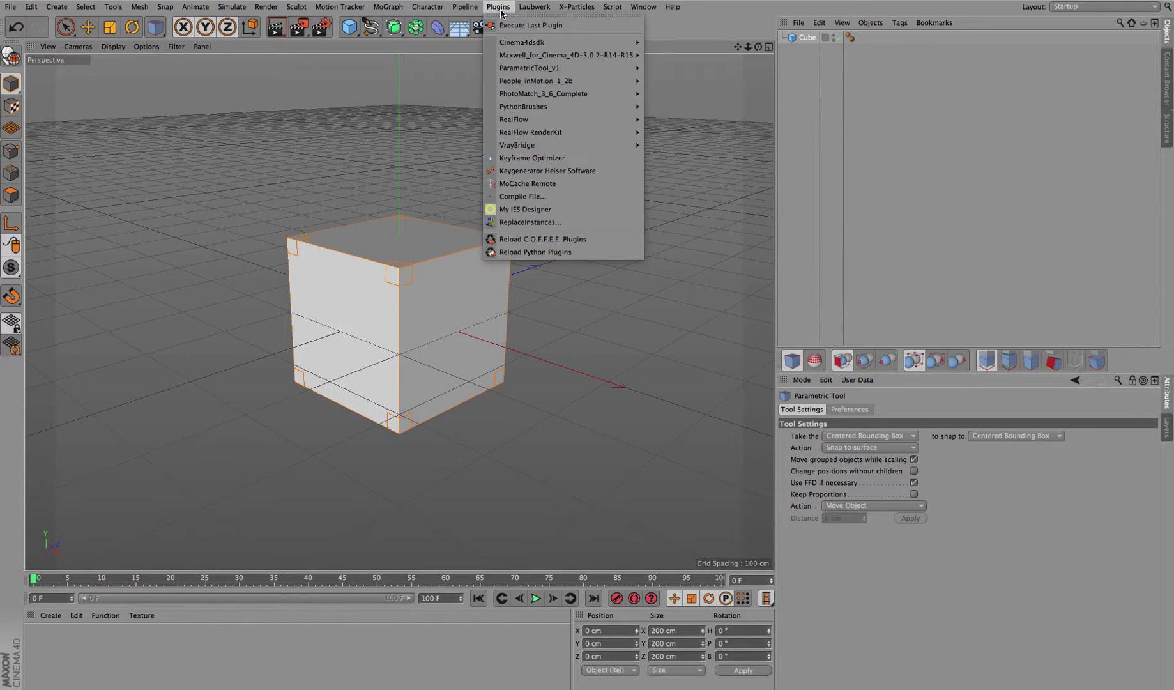
mouse_move(528, 68)
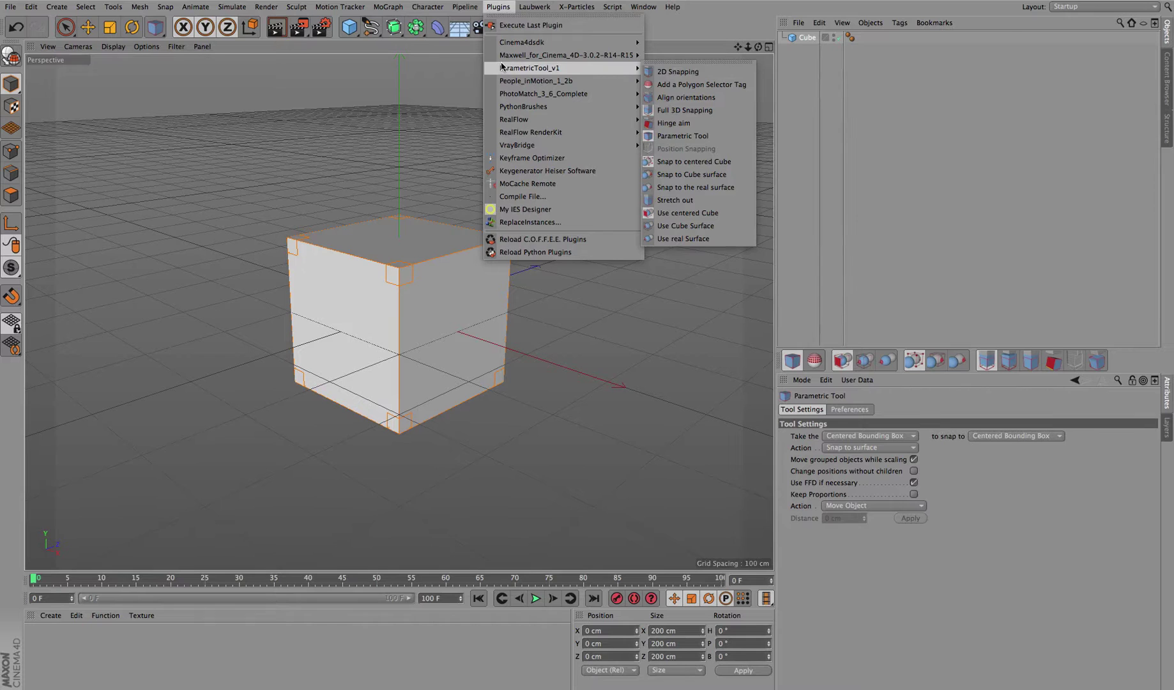
click(705, 137)
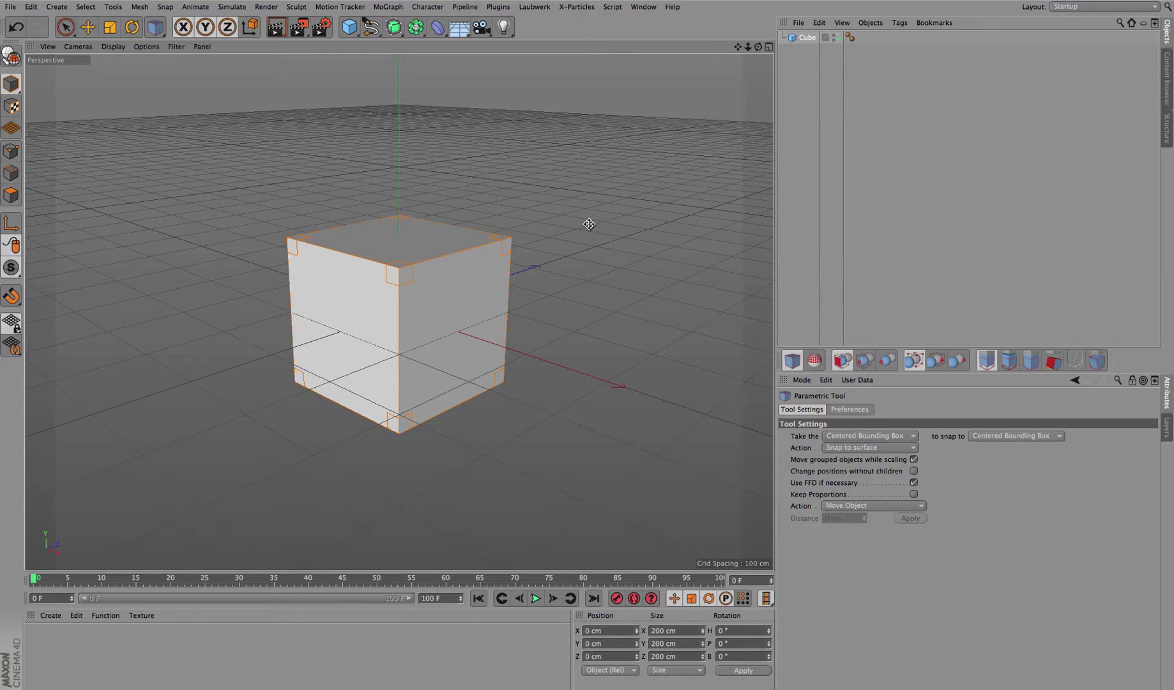
- Drag the cube around the viewport until it sits at X -17.112, Y 19.13, Z -7.559 cm
drag(587, 221, 575, 198)
drag(631, 249, 608, 201)
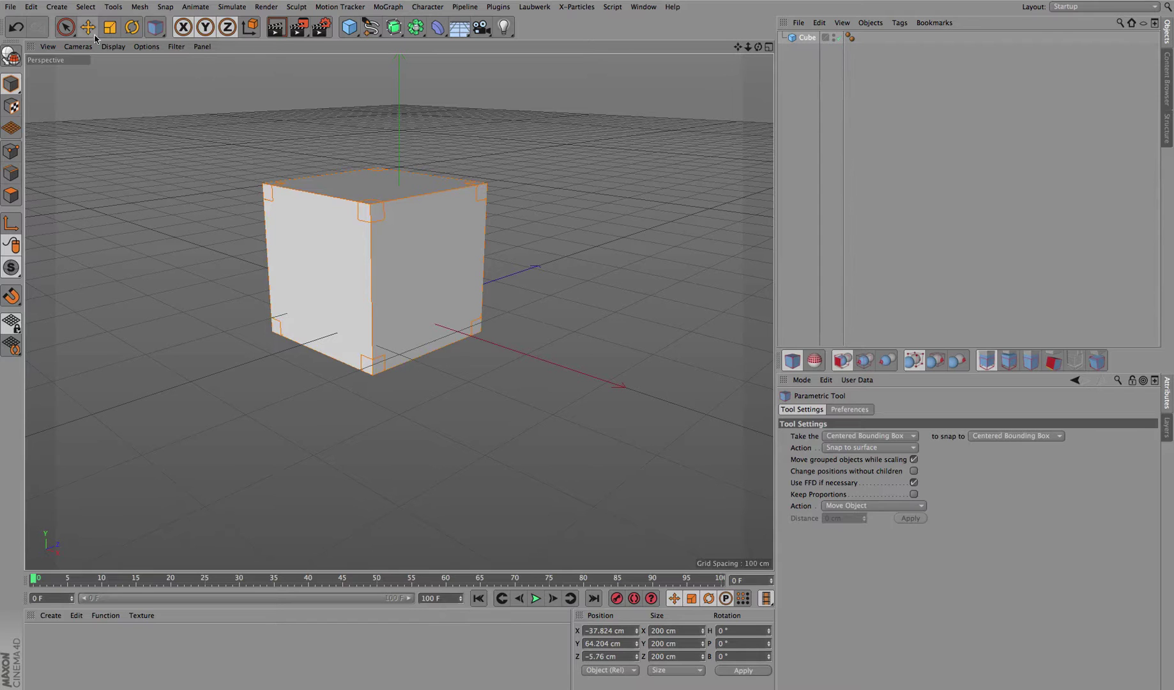
drag(511, 180, 651, 230)
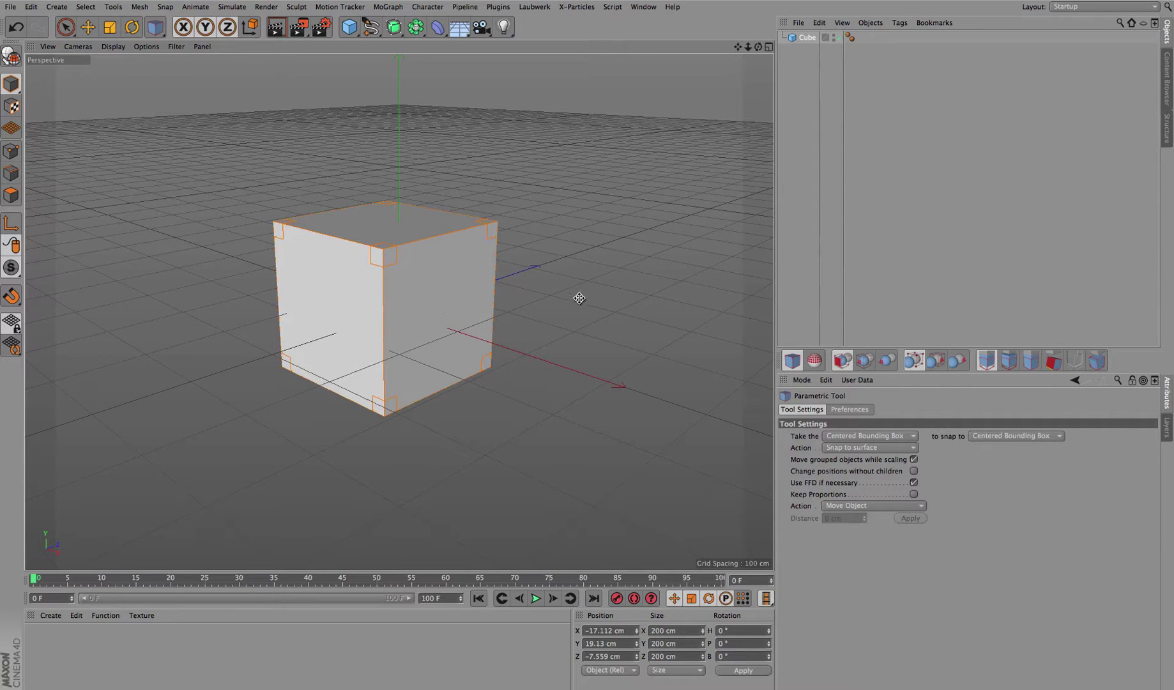
- Enable Move in Steps of 20 cm, drag the cube in steps, then turn stepping off
click(842, 412)
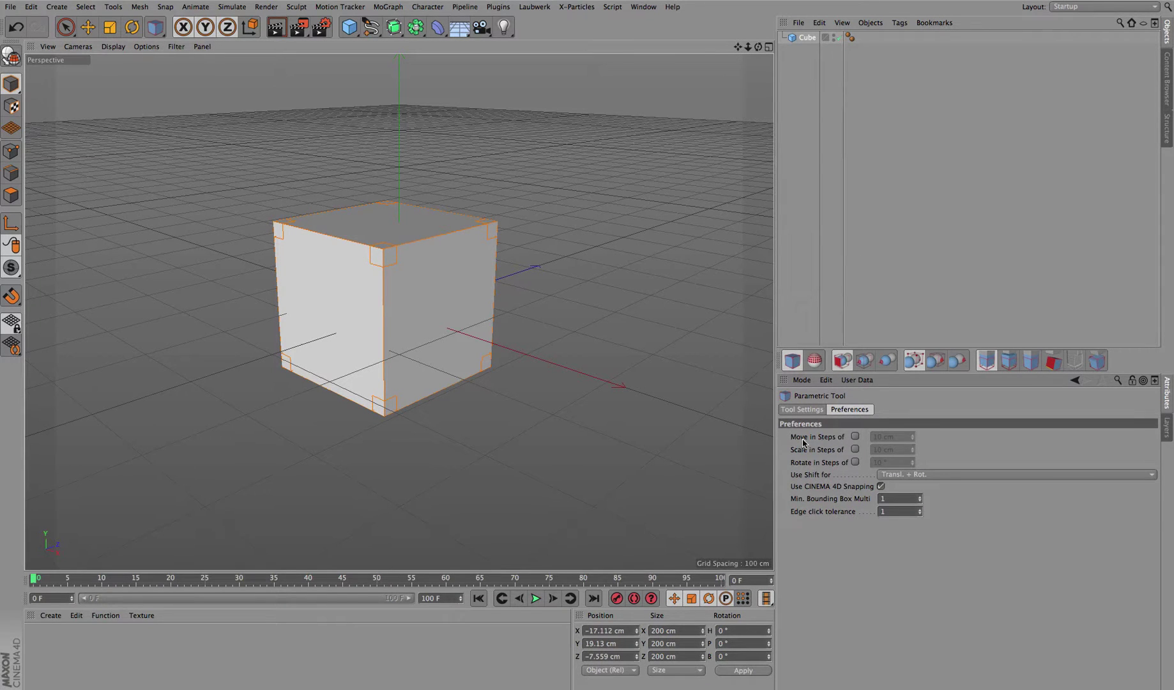
click(855, 437)
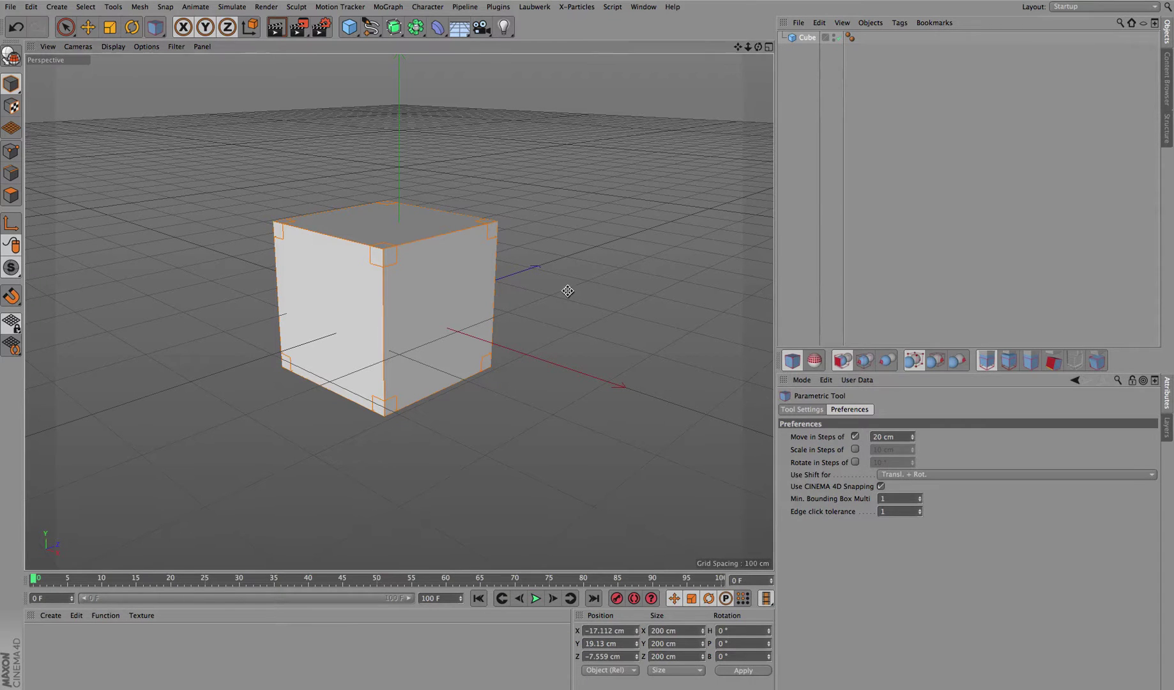
mouse_move(582, 288)
mouse_down()
mouse_move(682, 295)
mouse_move(694, 325)
mouse_move(719, 332)
mouse_move(711, 280)
mouse_move(640, 262)
mouse_move(582, 281)
mouse_move(584, 303)
mouse_move(588, 292)
mouse_up()
click(856, 437)
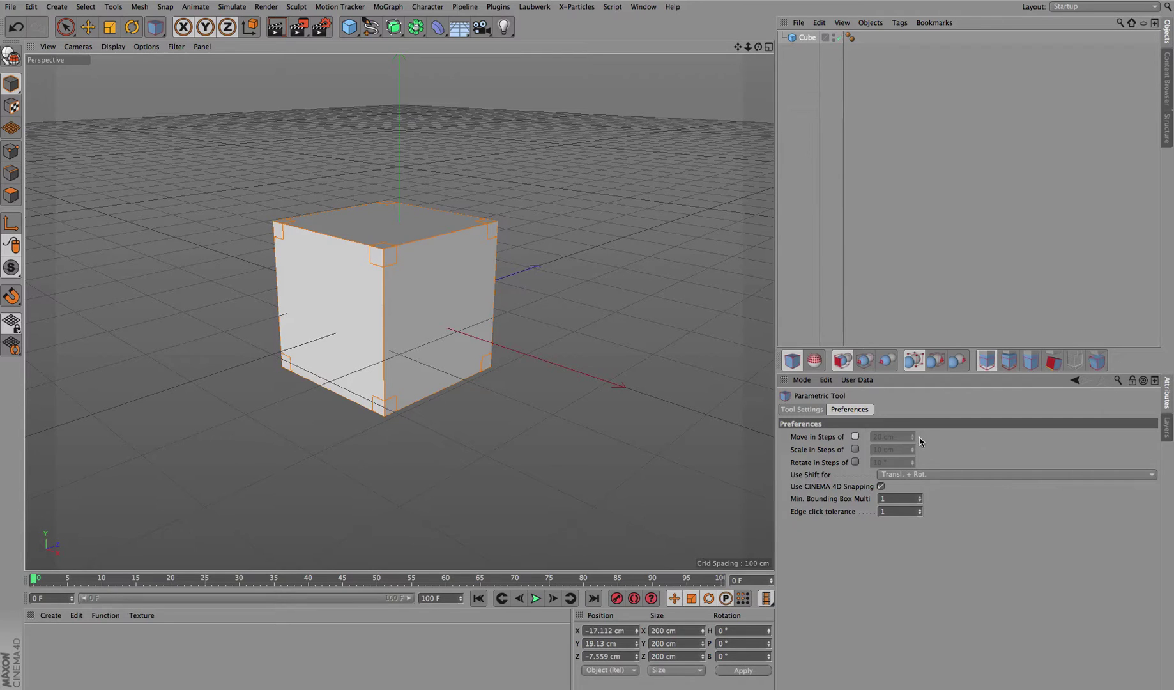
- Orbit and pan around the cube, then show the Use Shift for choices in Preferences
click(813, 412)
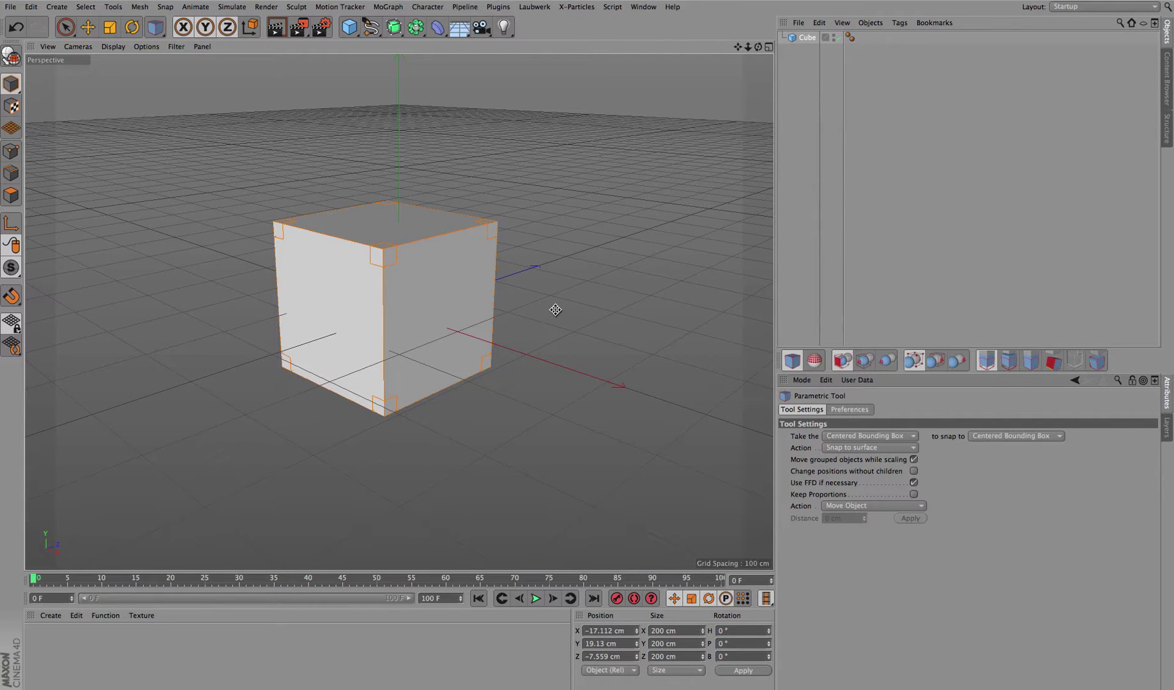
drag(759, 46, 399, 311)
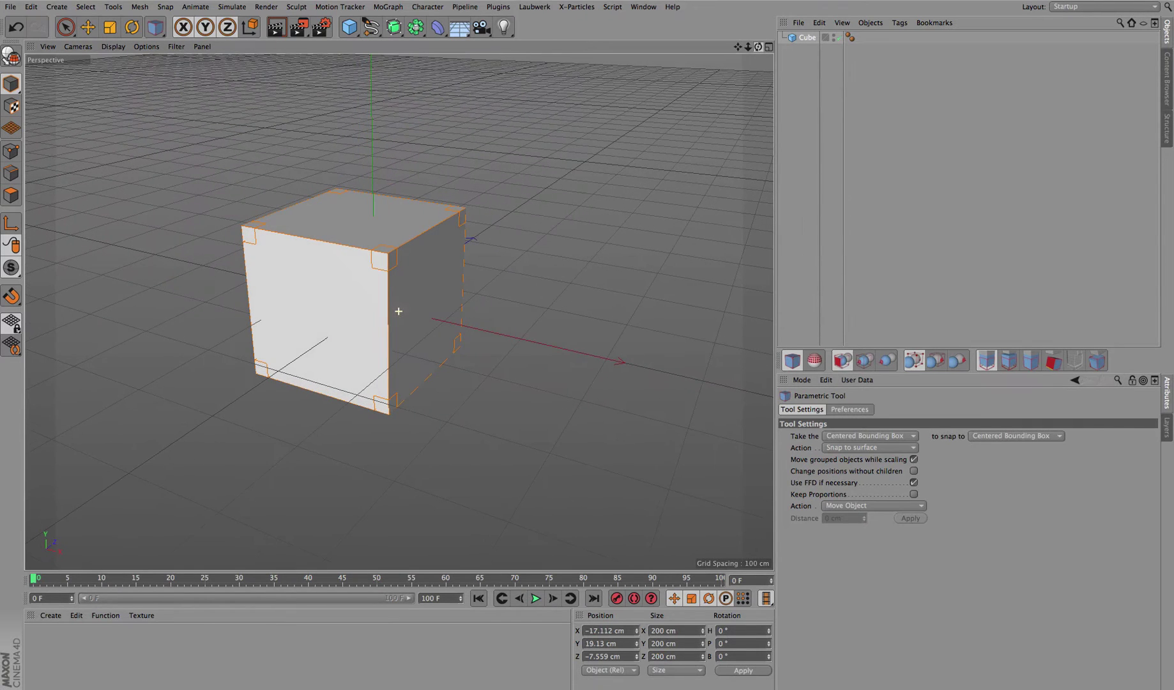
drag(737, 47, 751, 10)
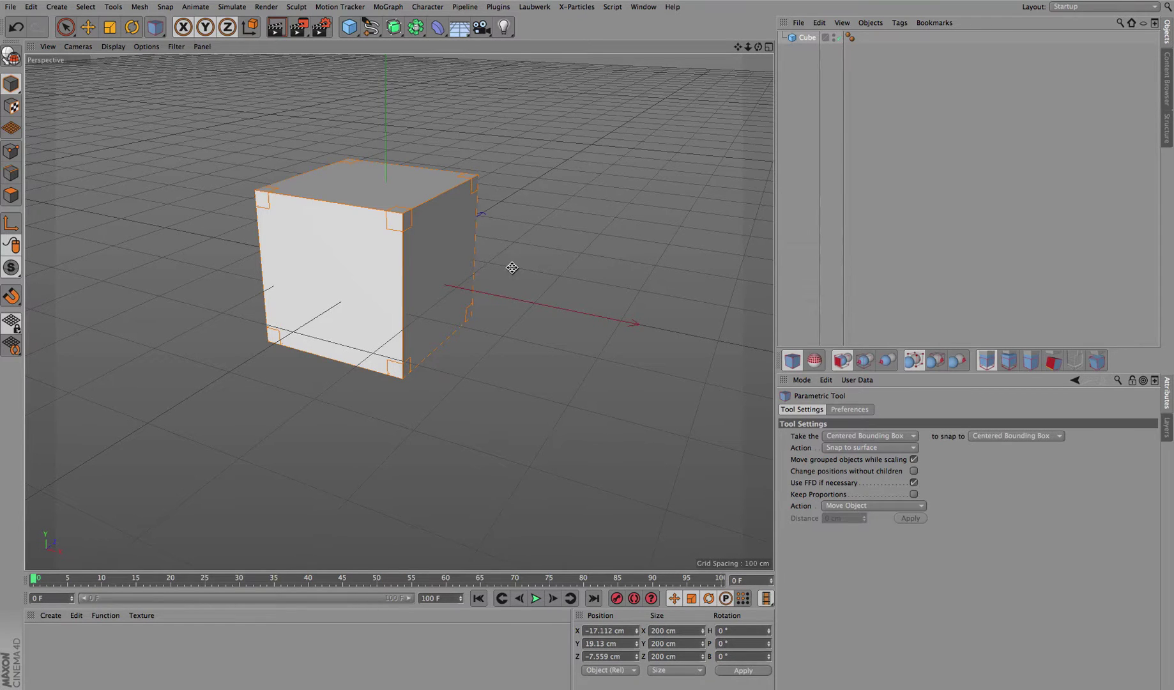
click(849, 411)
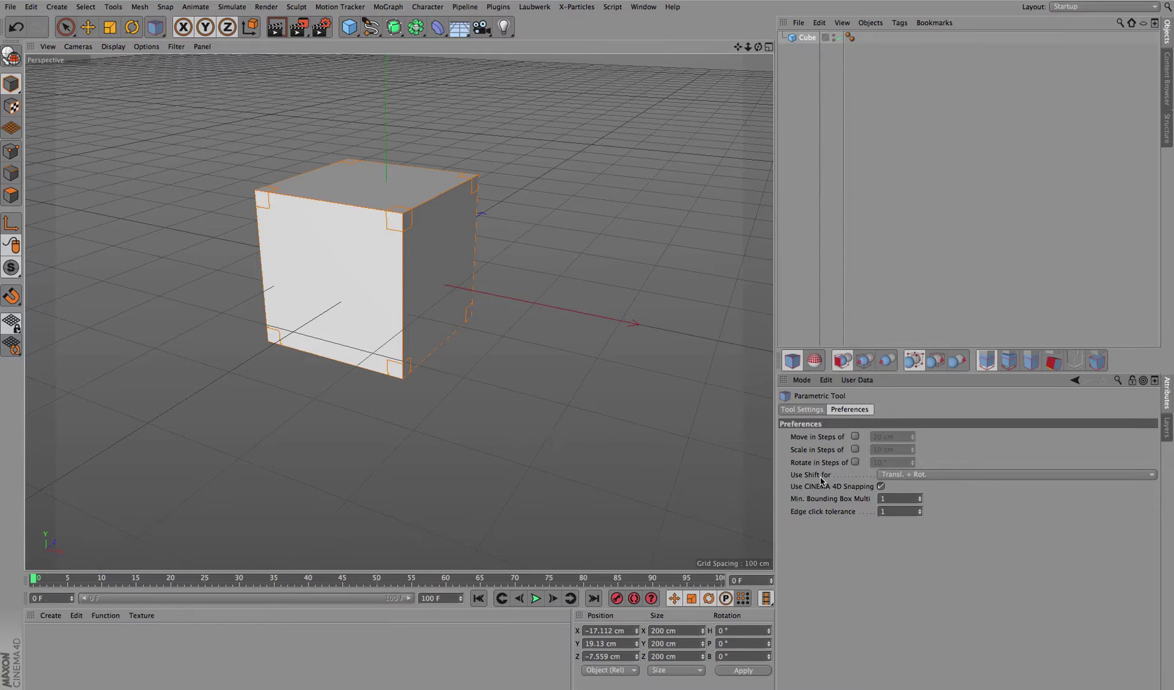
click(949, 474)
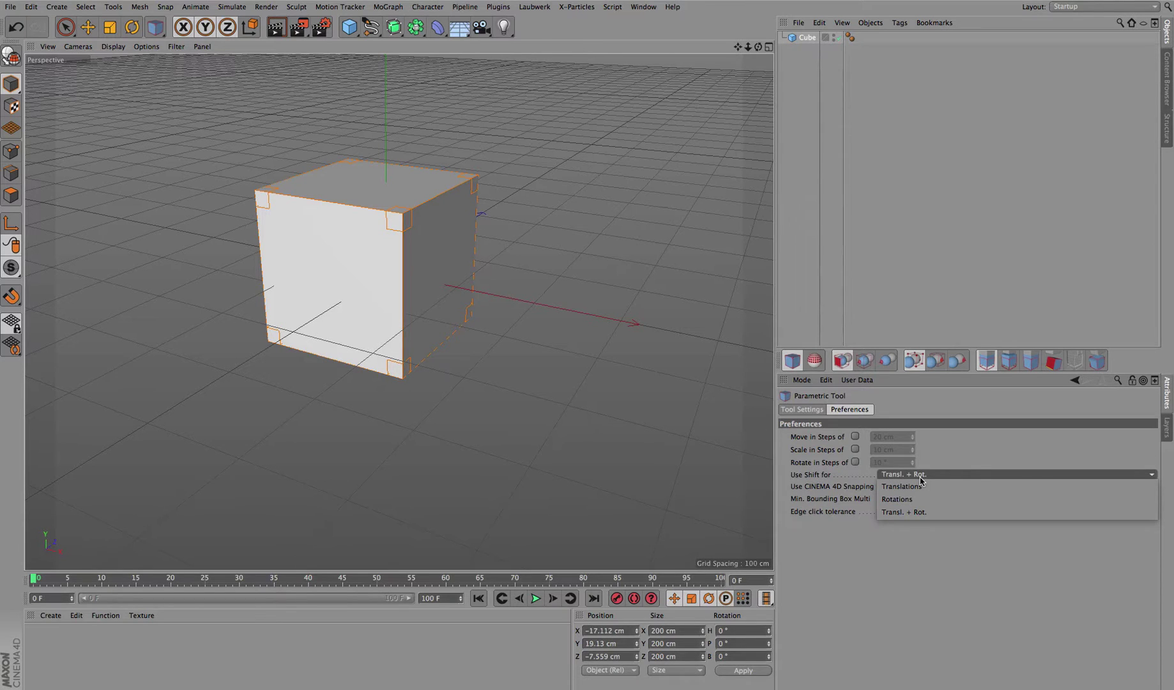
- Keep Use Shift for at Transl. + Rot., then slide the cube along X and raise it
click(956, 458)
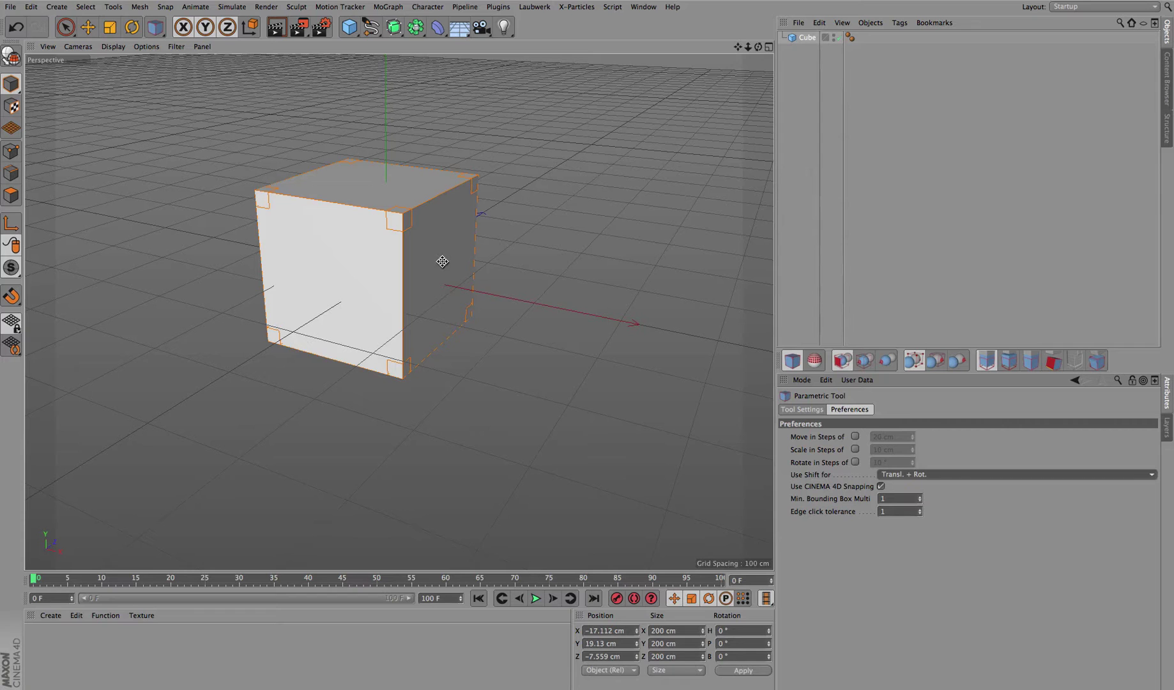
drag(440, 257, 299, 287)
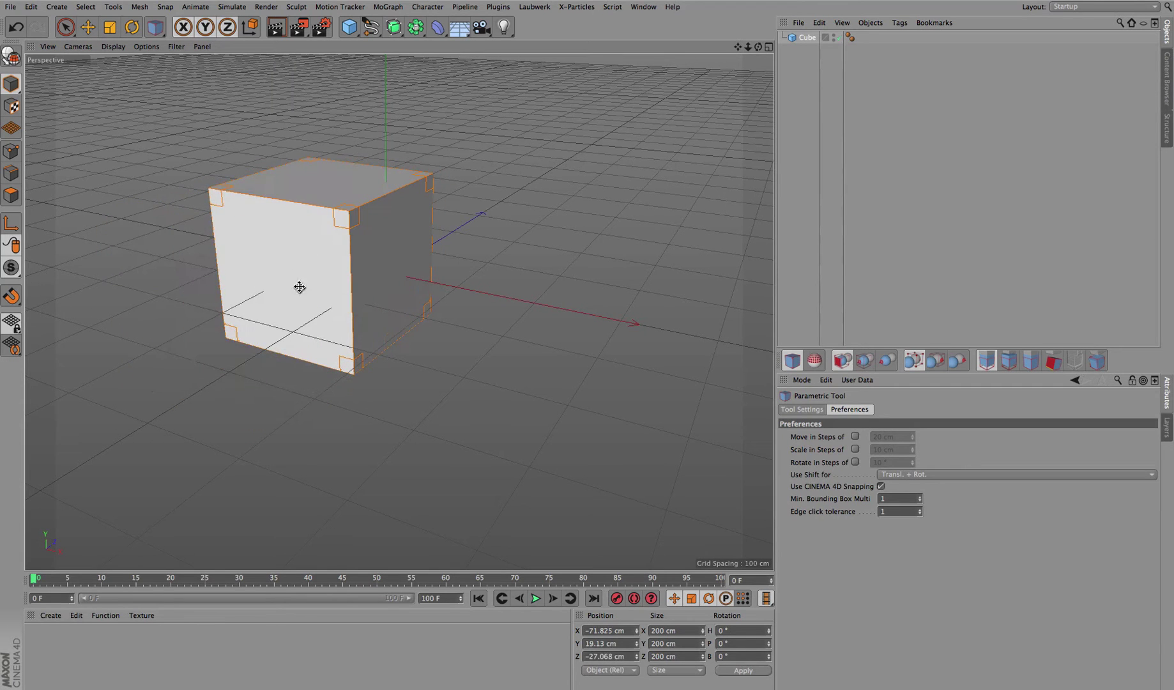
drag(325, 184, 345, 116)
drag(399, 204, 334, 299)
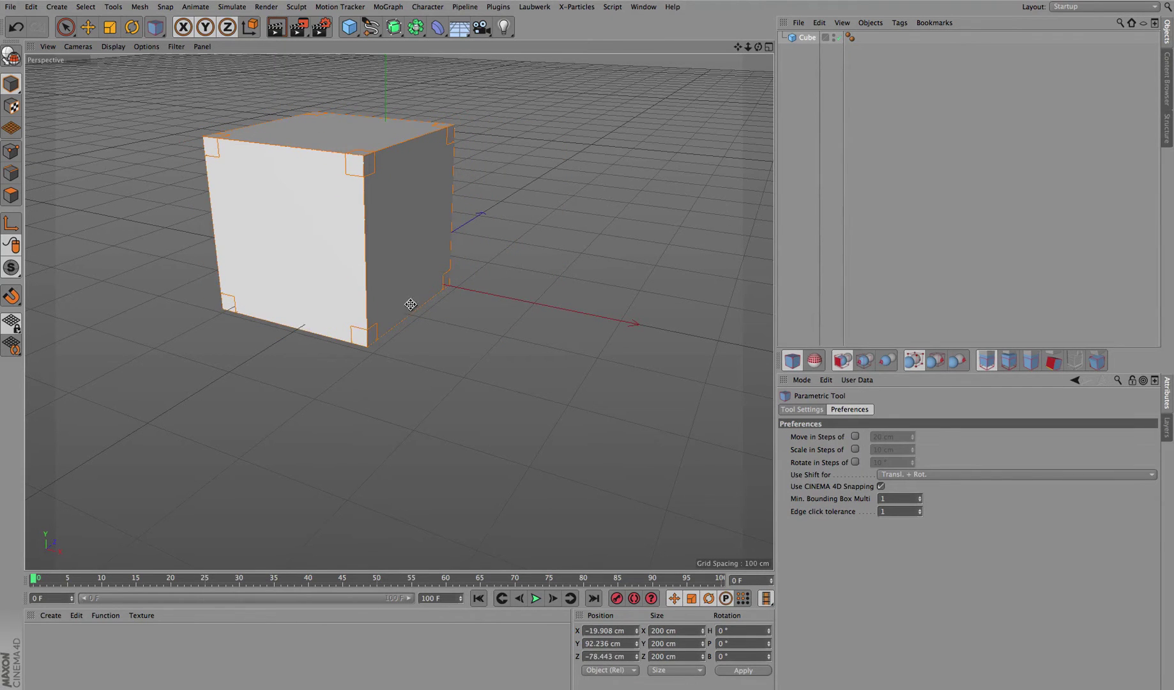
- Turn and tilt the cube by its edges, ending near X -31.8, Y 94, Z -62.9 cm
shift+drag(453, 206, 383, 208)
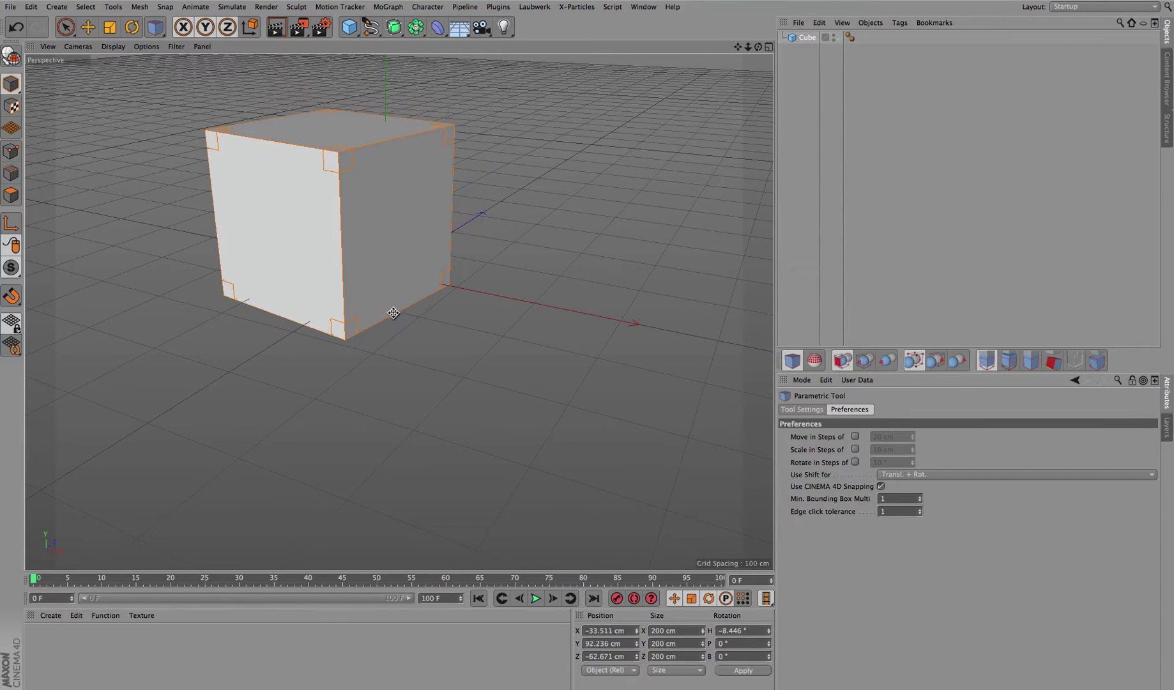
mouse_move(393, 313)
shift+mouse_down()
mouse_move(419, 325)
mouse_move(394, 319)
shift+mouse_up()
mouse_move(408, 308)
shift+mouse_down()
mouse_move(427, 315)
mouse_move(396, 299)
mouse_move(409, 306)
shift+mouse_up()
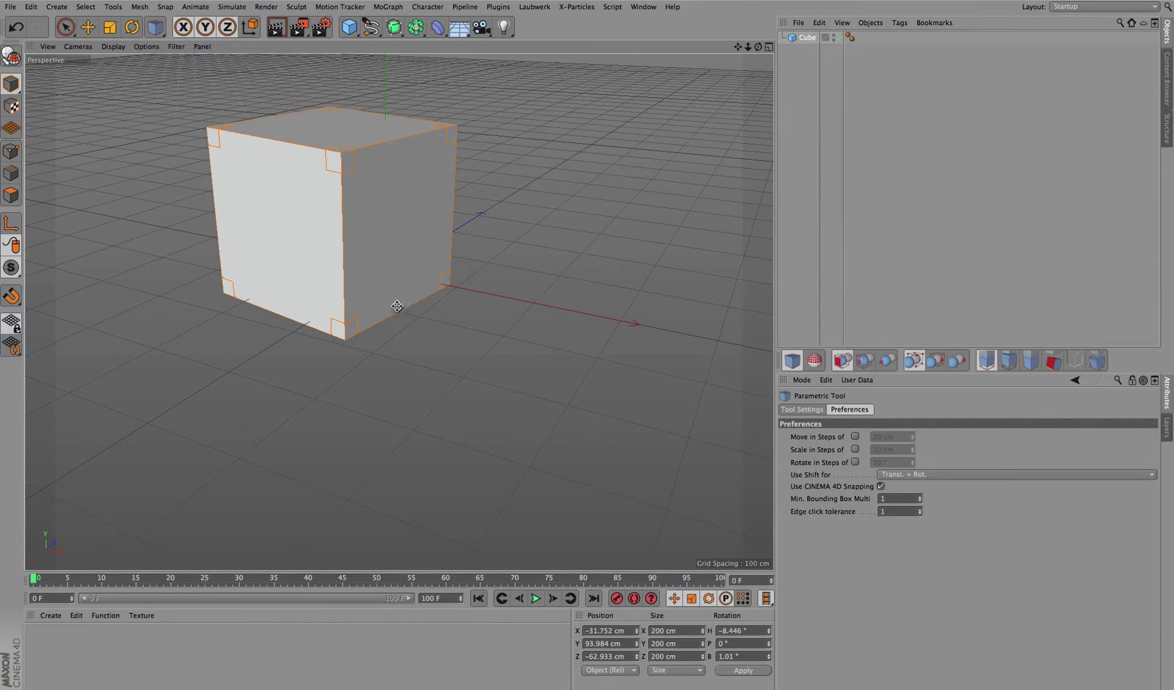
- Tilt the cube, then set it upright near the ground at Y 0.672 cm, heading -16.572°
mouse_move(402, 302)
mouse_down()
mouse_move(414, 303)
mouse_move(366, 300)
mouse_move(419, 305)
mouse_move(396, 300)
mouse_move(407, 302)
mouse_up()
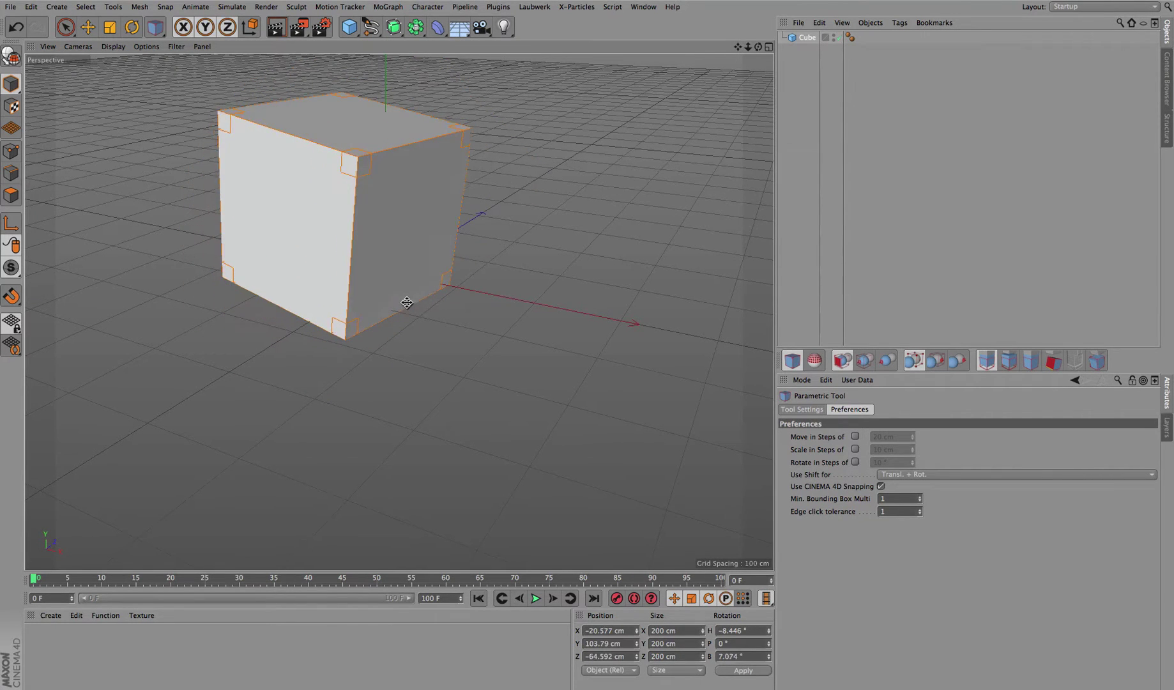
drag(414, 221, 307, 88)
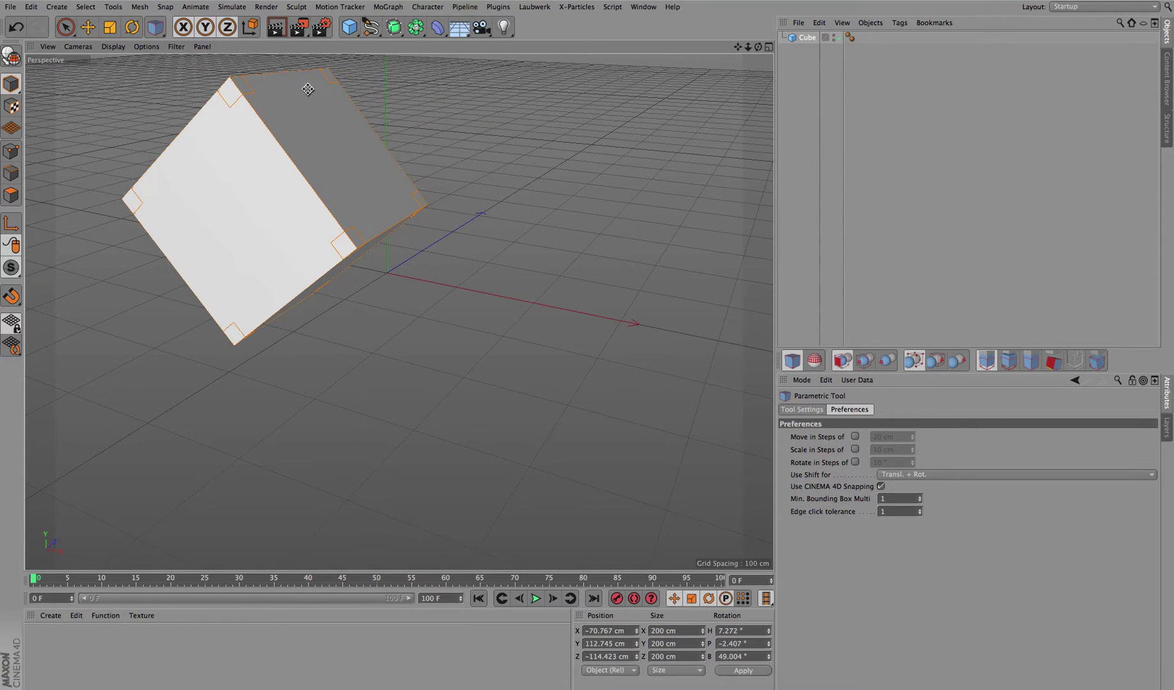
drag(387, 224, 354, 220)
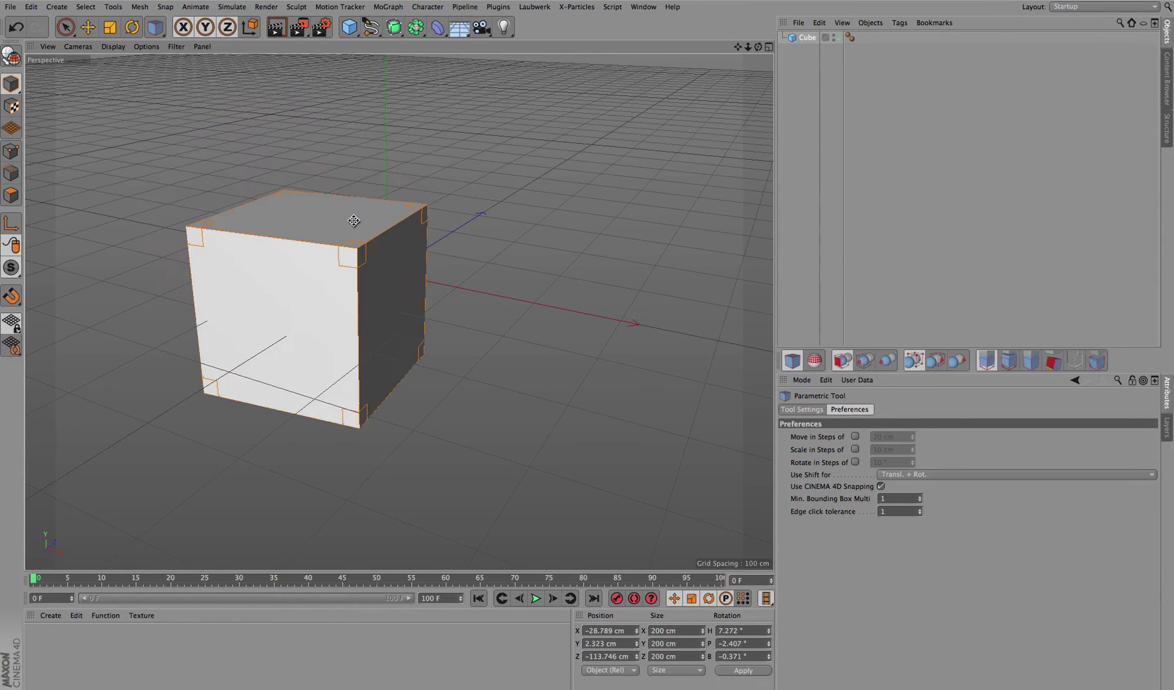
mouse_move(359, 324)
mouse_down()
mouse_move(414, 317)
mouse_move(333, 319)
mouse_move(351, 323)
mouse_up()
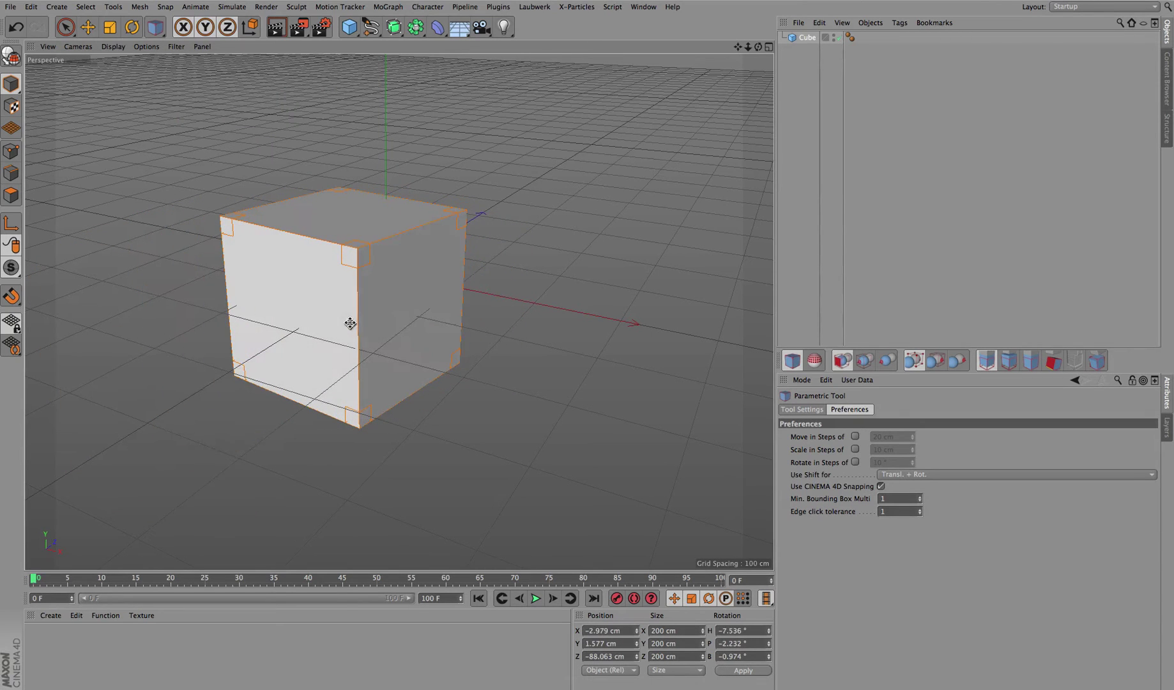
mouse_move(460, 291)
mouse_down()
mouse_move(474, 288)
mouse_move(451, 296)
mouse_up()
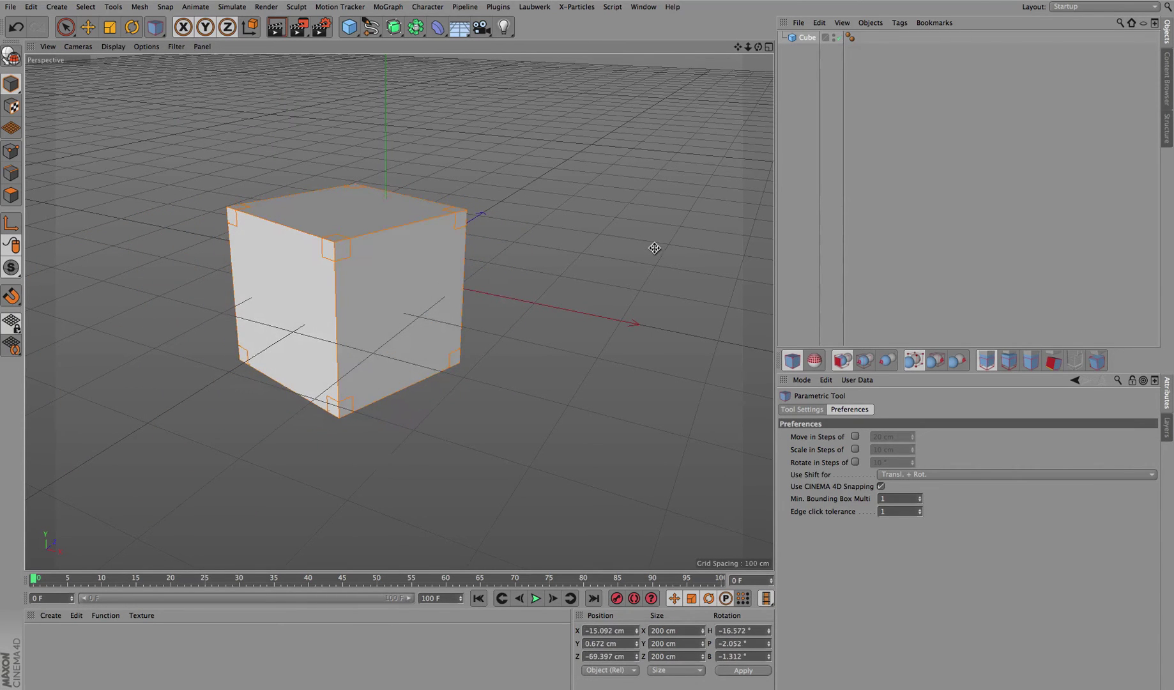
- Orbit and pan the view to a new angle and show the Tool Settings
drag(758, 47, 399, 311)
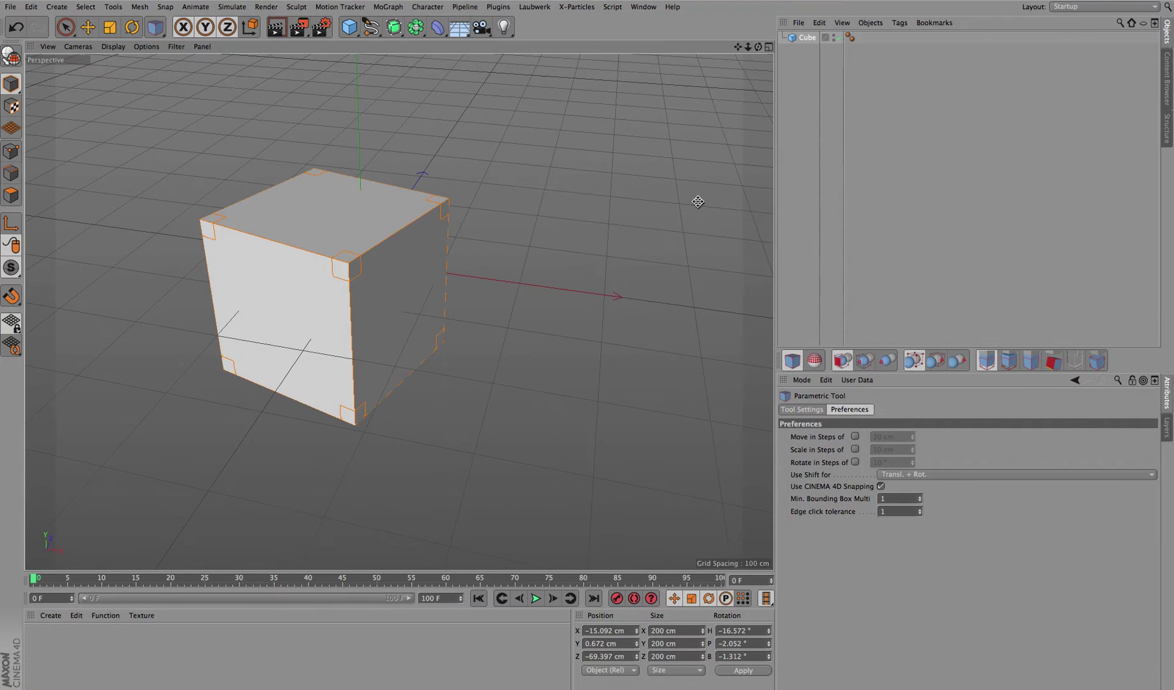
mouse_move(738, 47)
mouse_down()
mouse_move(398, 310)
mouse_move(749, 50)
mouse_up()
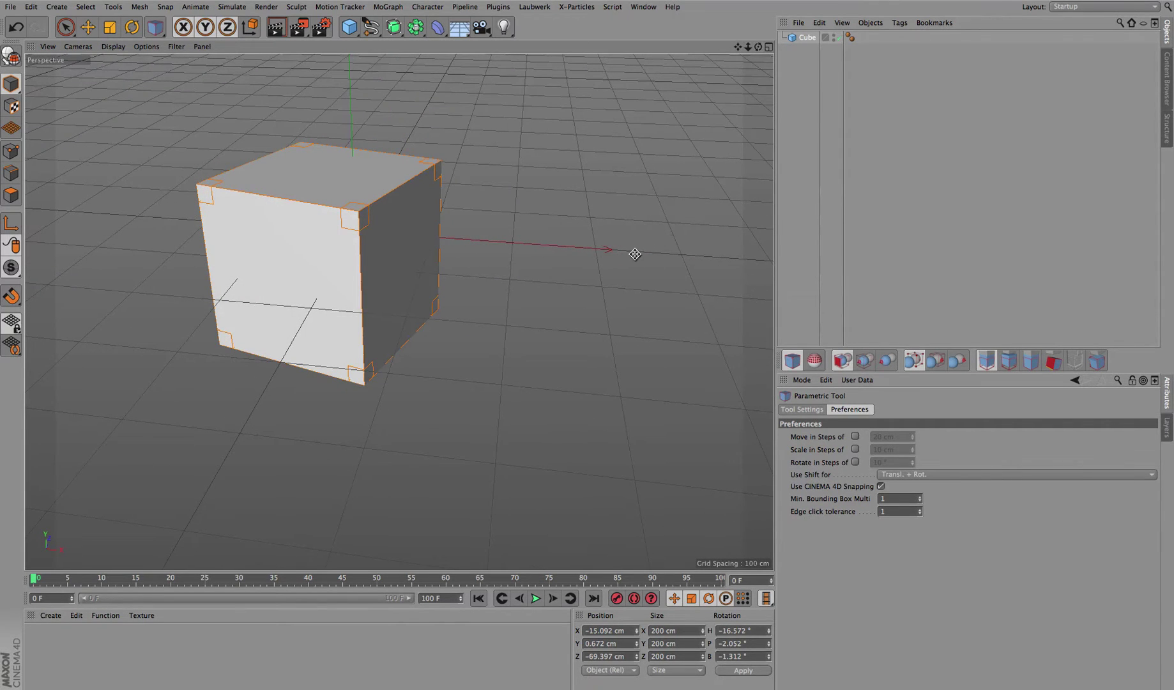
click(806, 409)
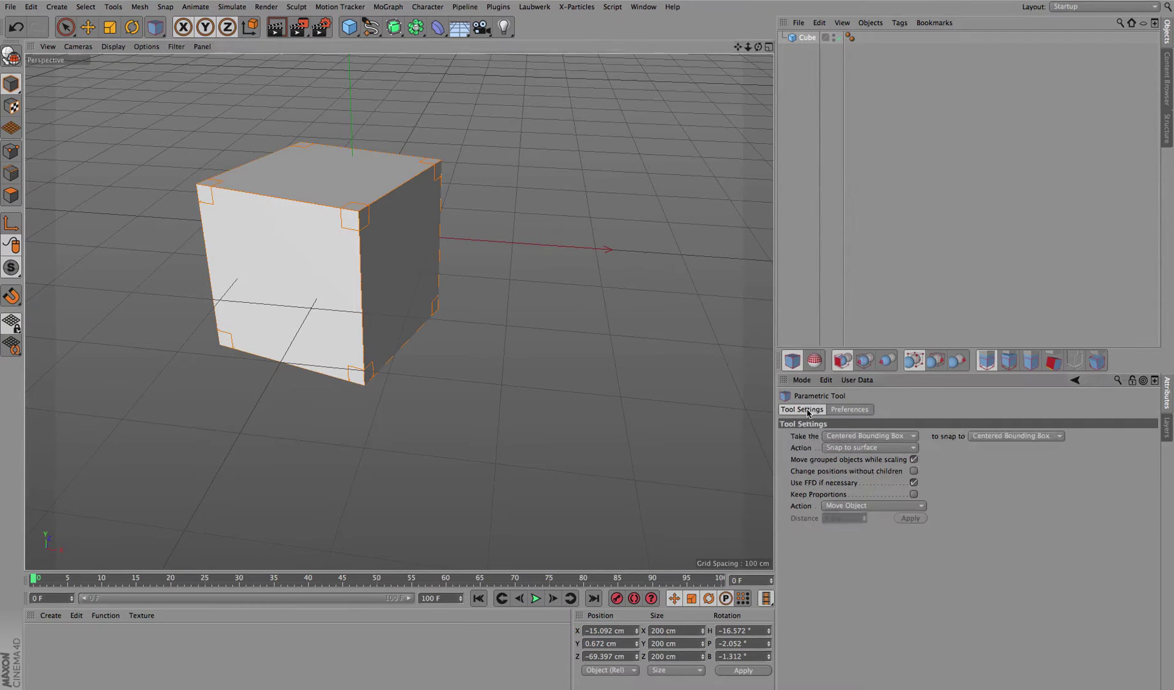
- Pick the cube's right face as target and set the move Distance to 54 cm
click(400, 258)
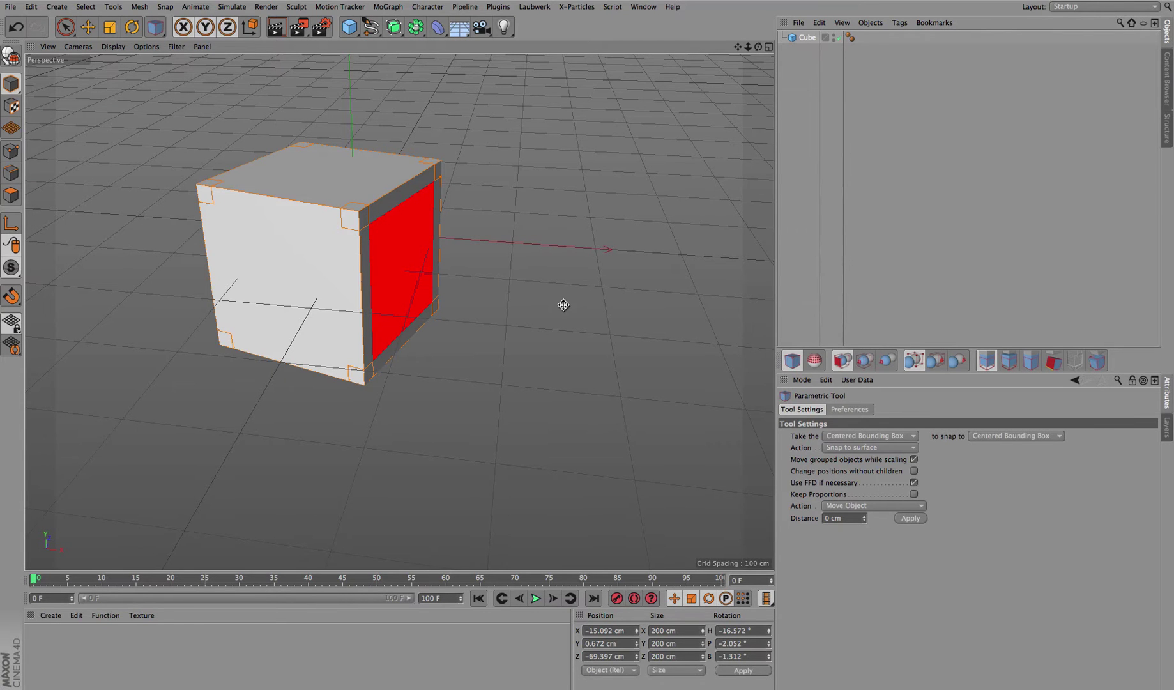
mouse_move(758, 46)
mouse_down()
mouse_move(760, 70)
mouse_move(757, 46)
mouse_up()
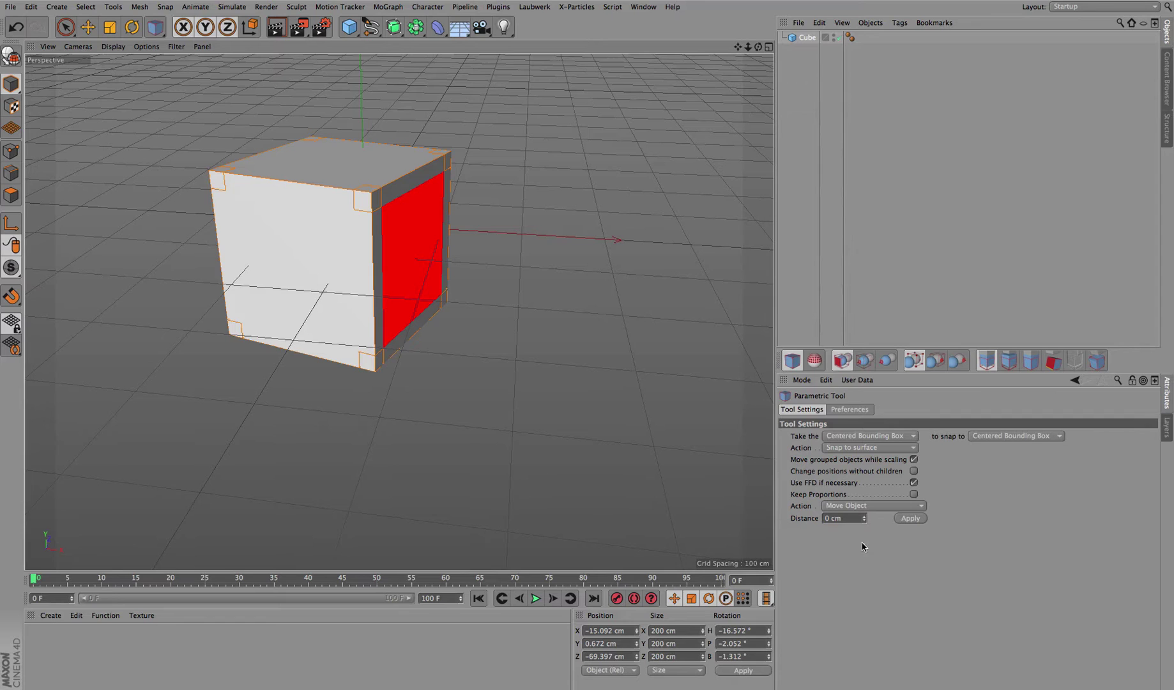
drag(864, 522, 898, 523)
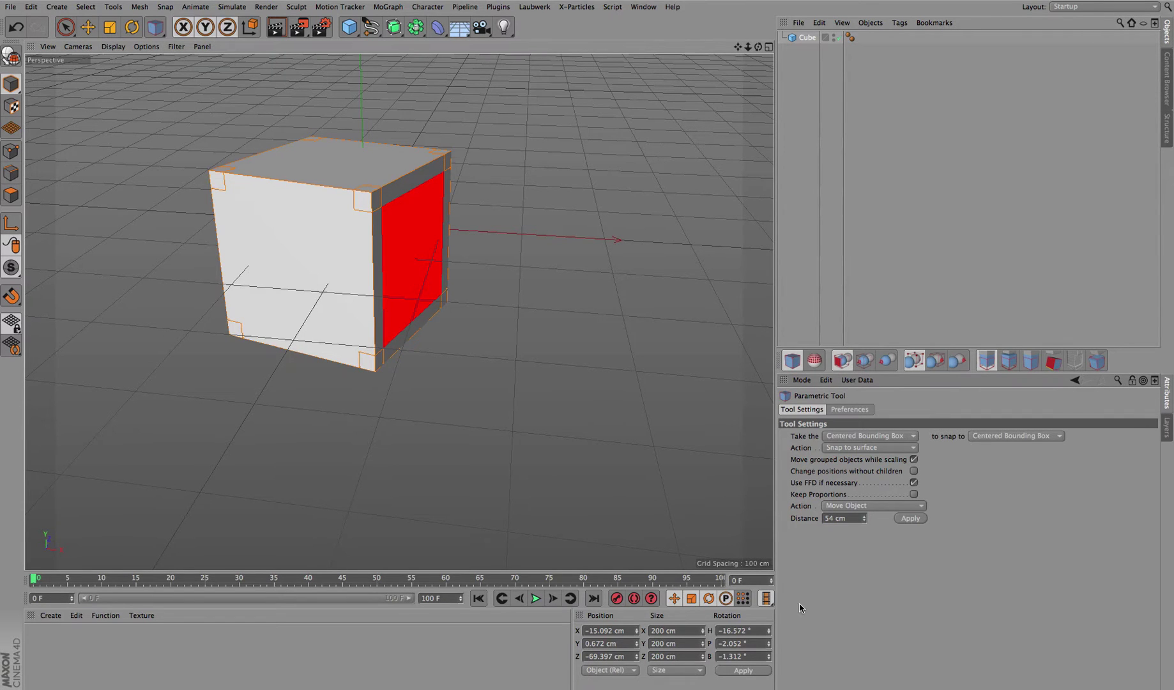
- Apply the 54 cm move three times, then undo the cube back to X -15.092 cm
click(909, 519)
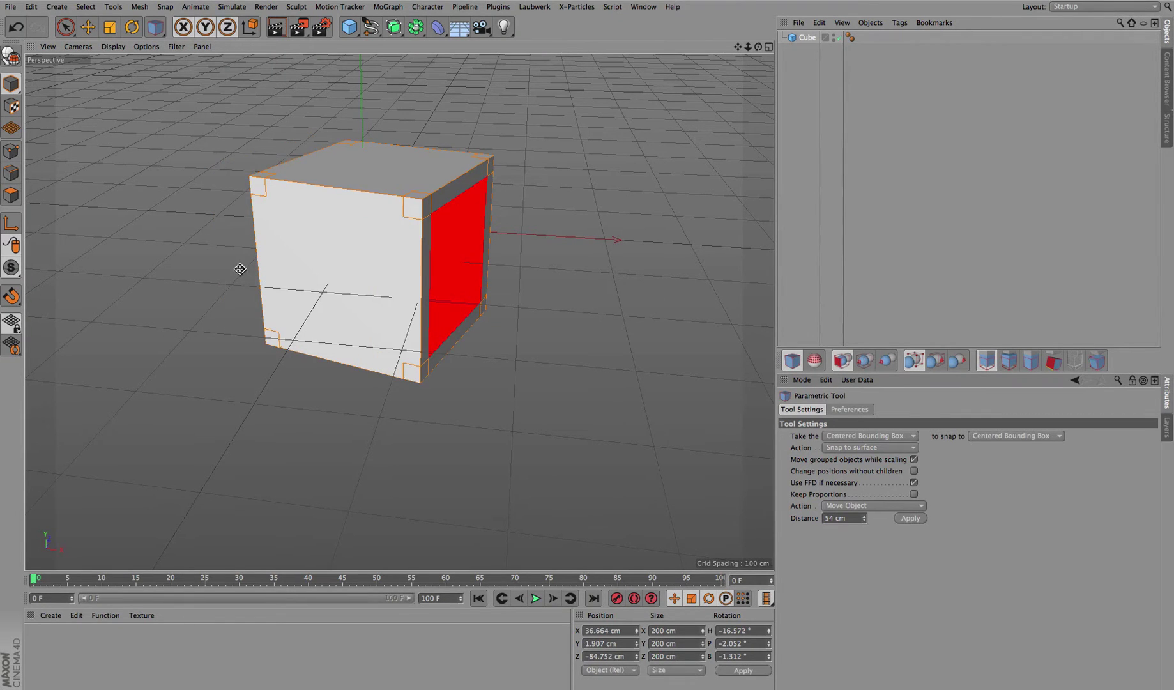
click(908, 519)
click(909, 518)
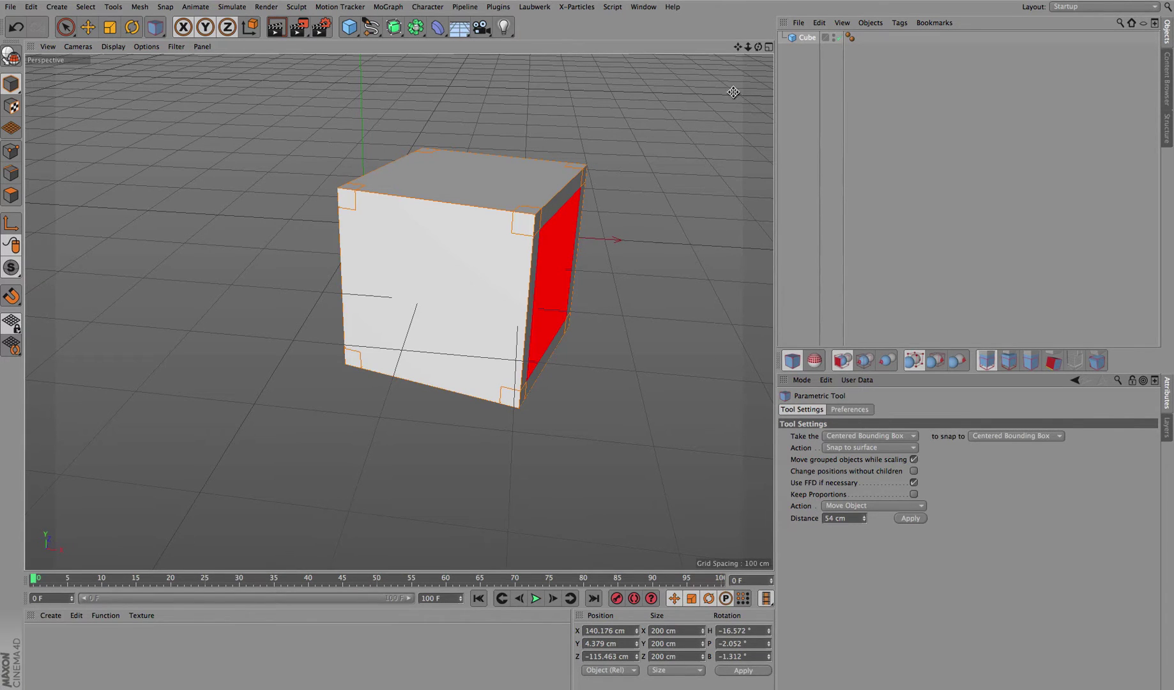
click(15, 28)
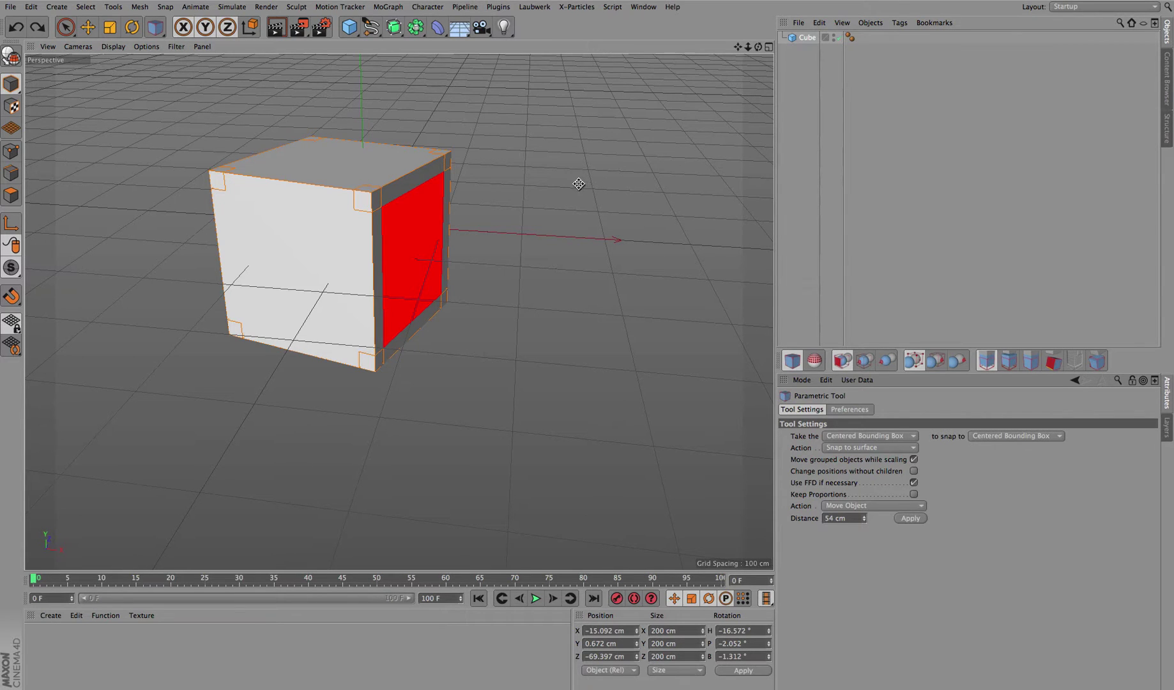
- Drag the cube slightly right and back to X 19.341, Z -60.709 cm
drag(577, 181, 608, 181)
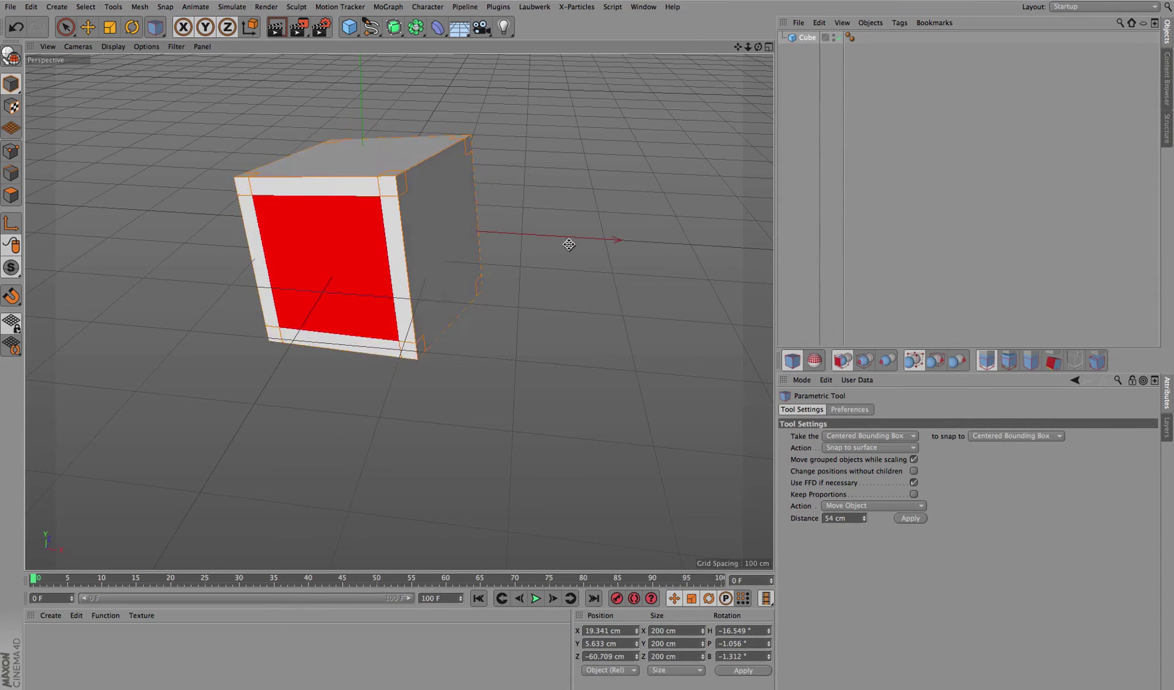
- Switch the action to Rotate Object and spin the cube eight times in 28° steps
click(877, 507)
click(856, 543)
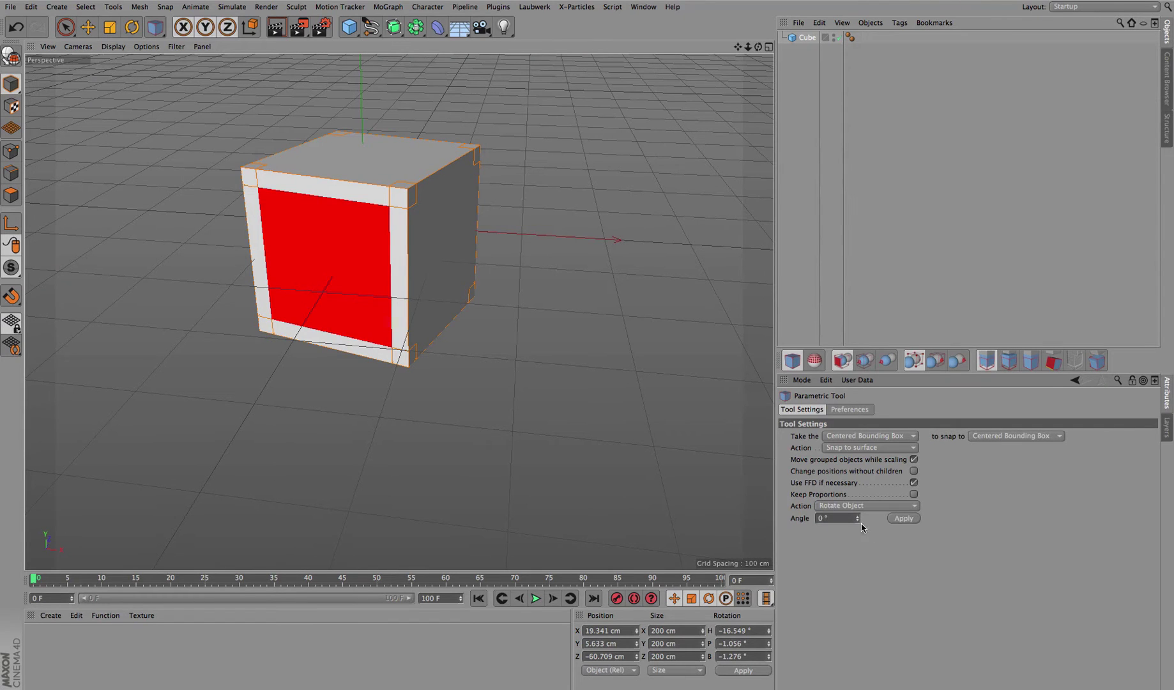
click(900, 519)
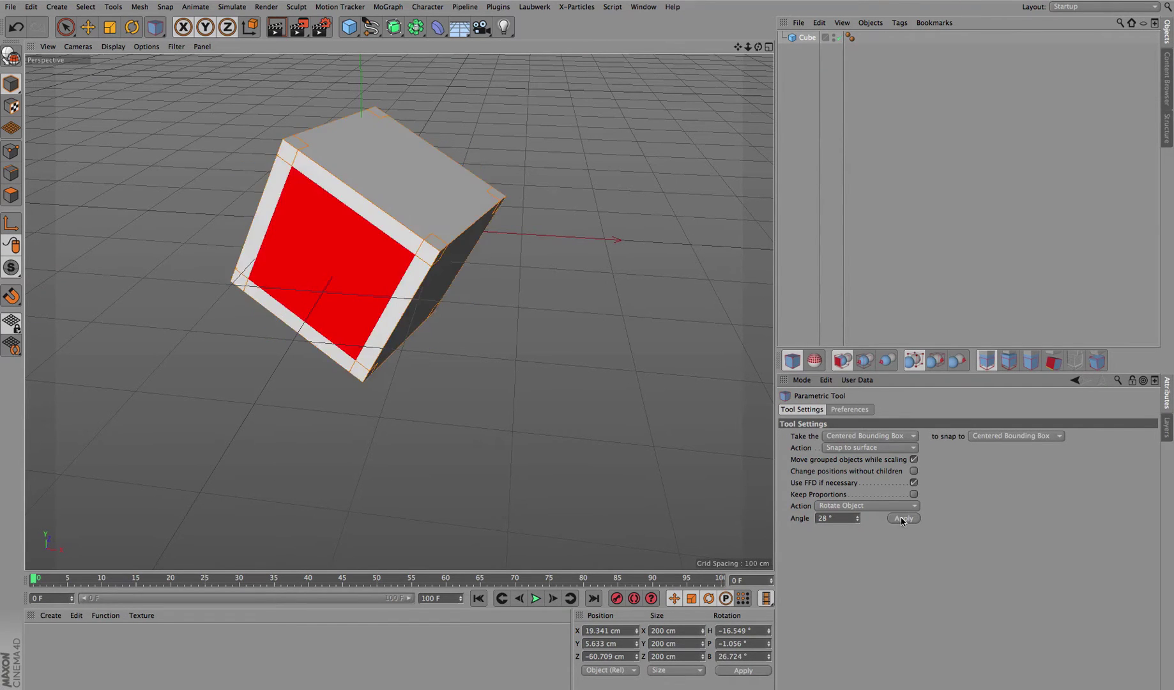
click(900, 518)
click(902, 518)
click(902, 518)
click(903, 518)
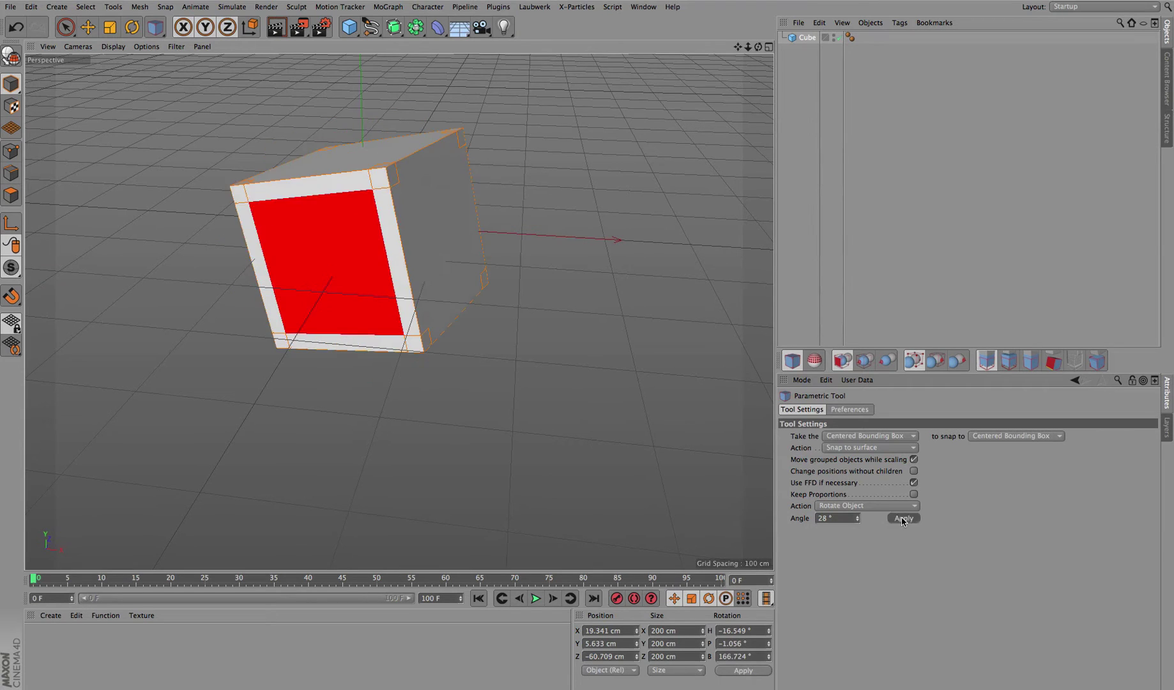
click(903, 519)
click(903, 519)
click(902, 519)
click(903, 518)
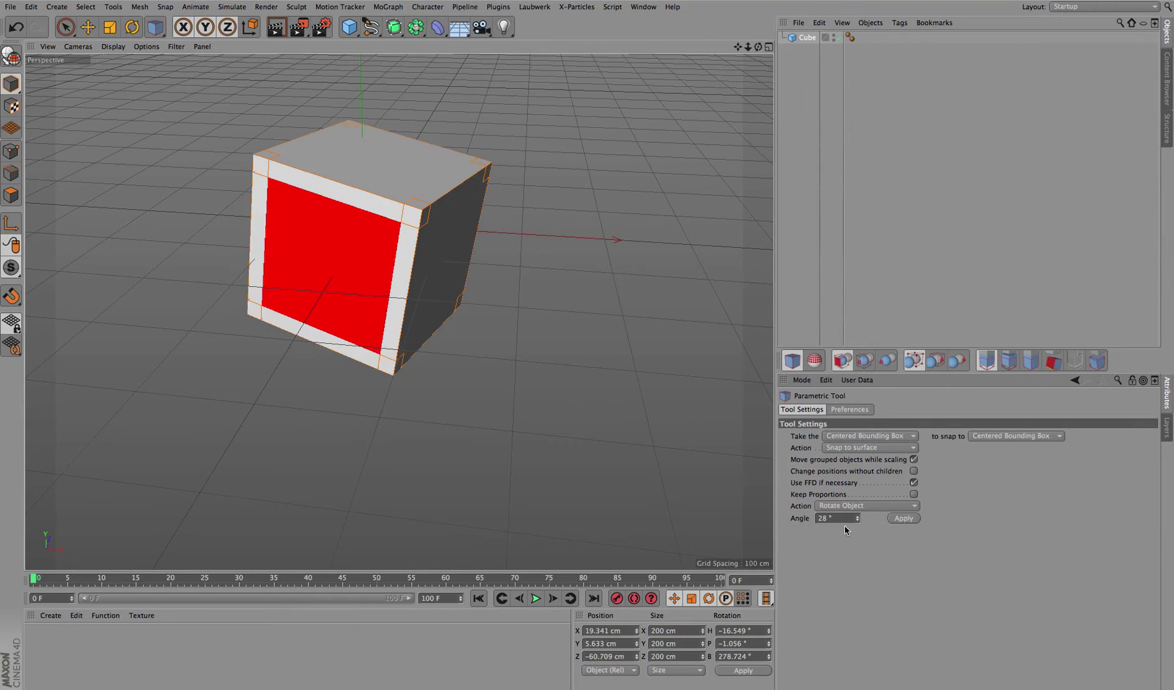
- Enter 0 in every Position and Rotation field and apply, returning the cube to the origin
drag(835, 518, 790, 519)
click(760, 631)
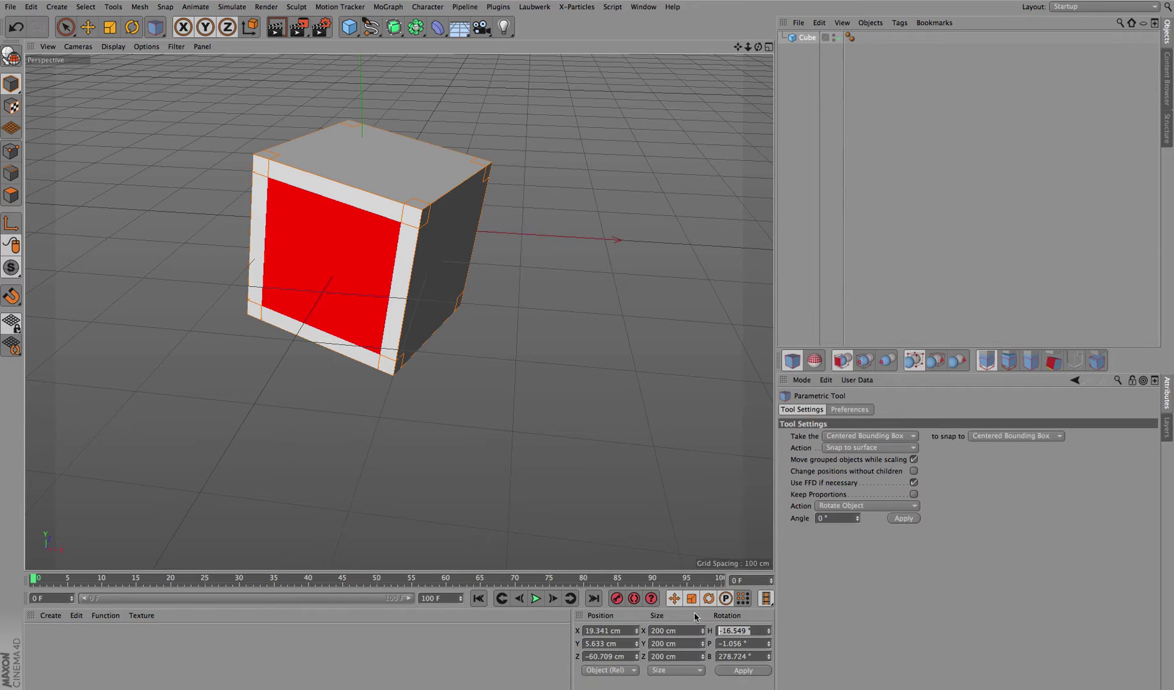
text(0)
key(Tab)
key(BackSpace)
text(0)
key(Tab)
text(0)
key(Tab)
key(BackSpace)
text(0)
key(Tab)
key(BackSpace)
text(0)
key(Tab)
key(BackSpace)
text(0)
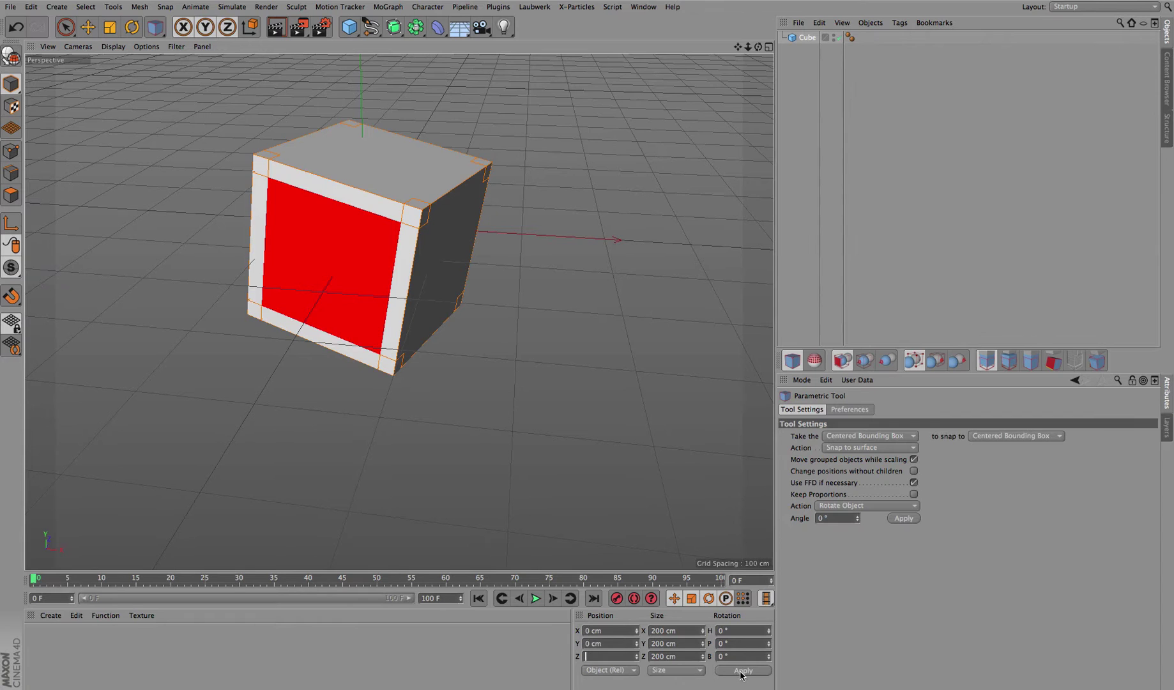
click(742, 671)
drag(758, 47, 646, 281)
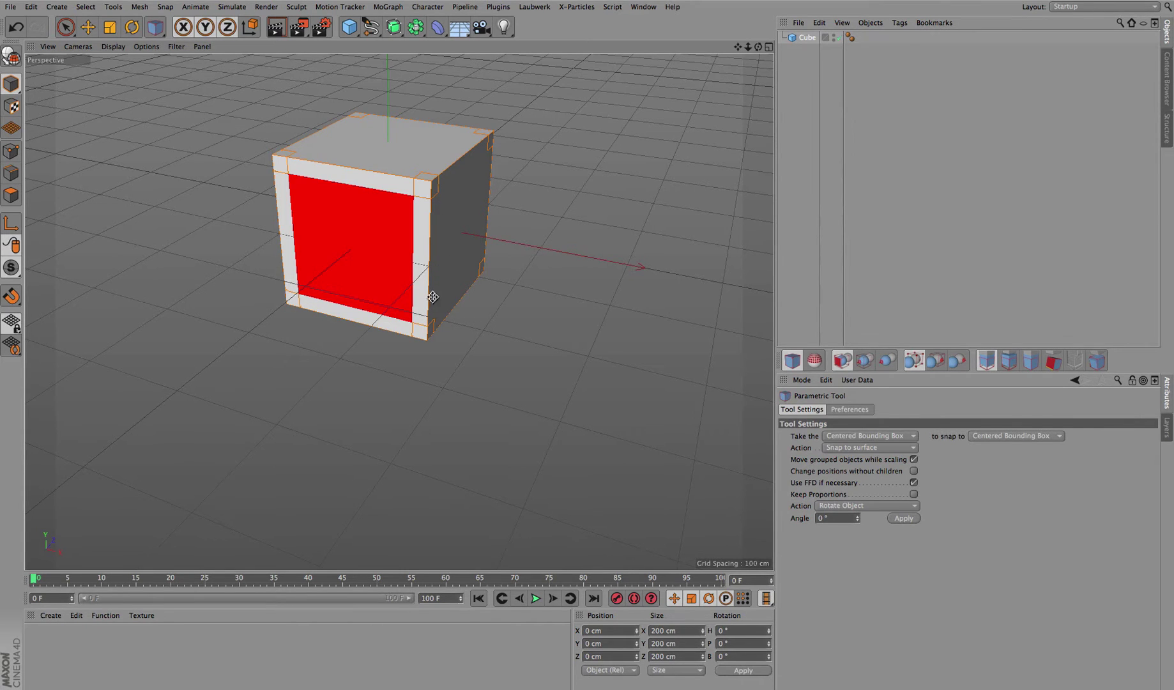
- Pick the cube's front-right vertical edge and orbit to view the cube from above
click(433, 254)
click(365, 267)
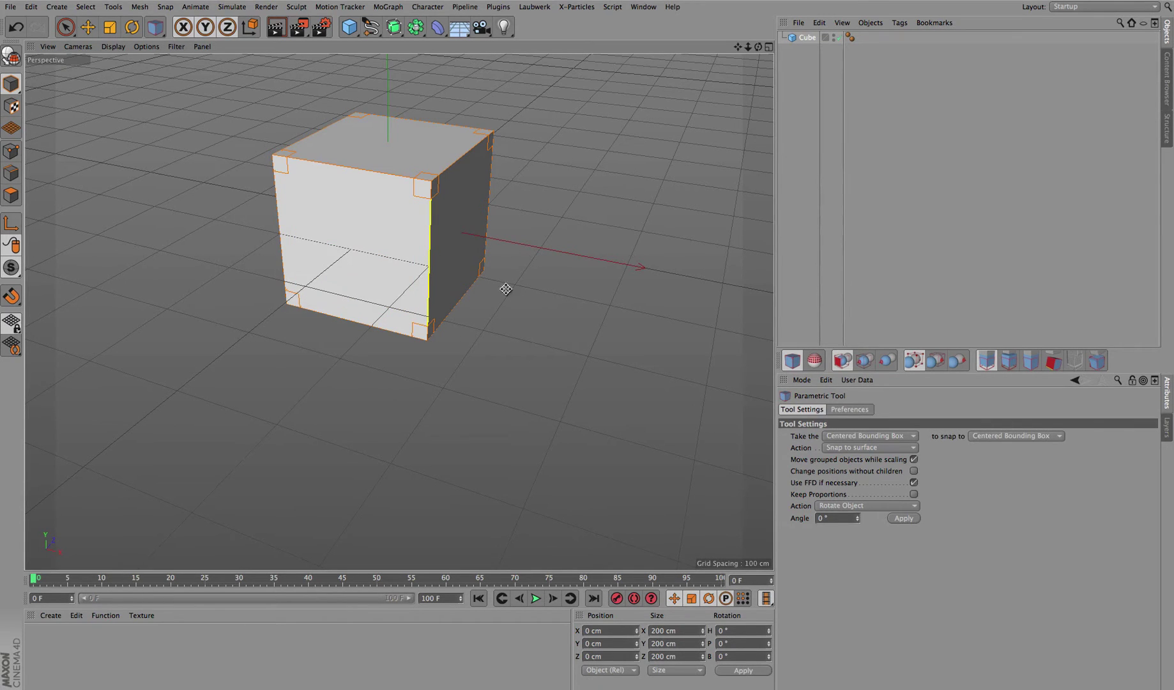
click(425, 249)
drag(759, 47, 479, 262)
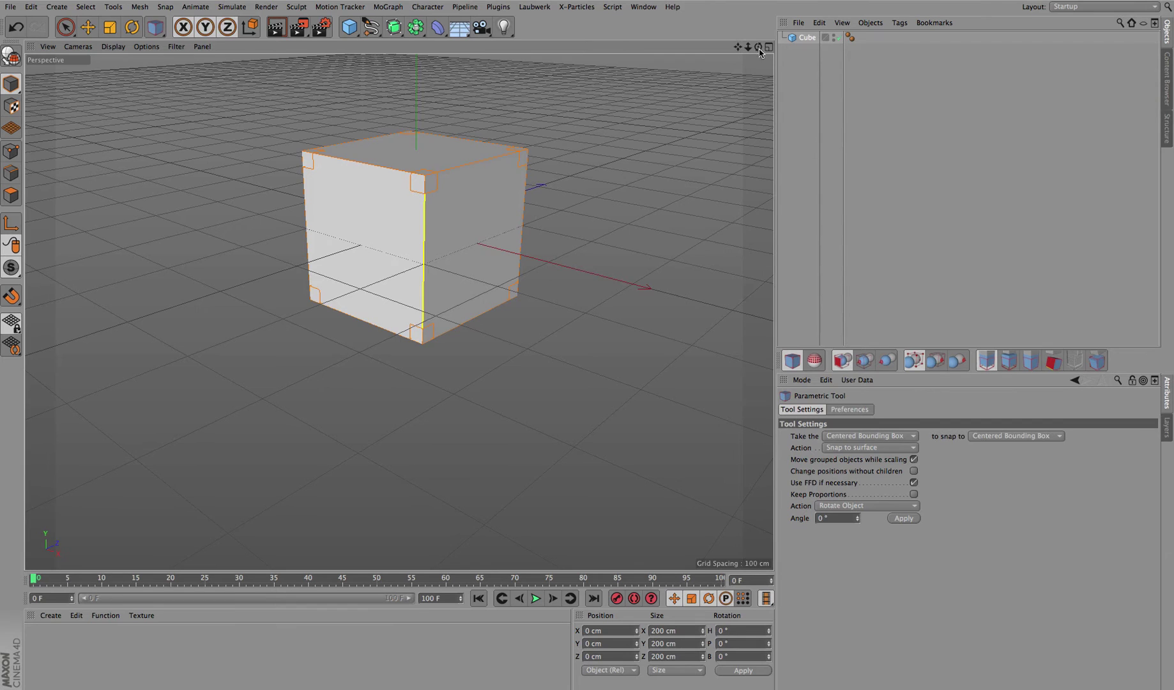
drag(758, 48, 408, 306)
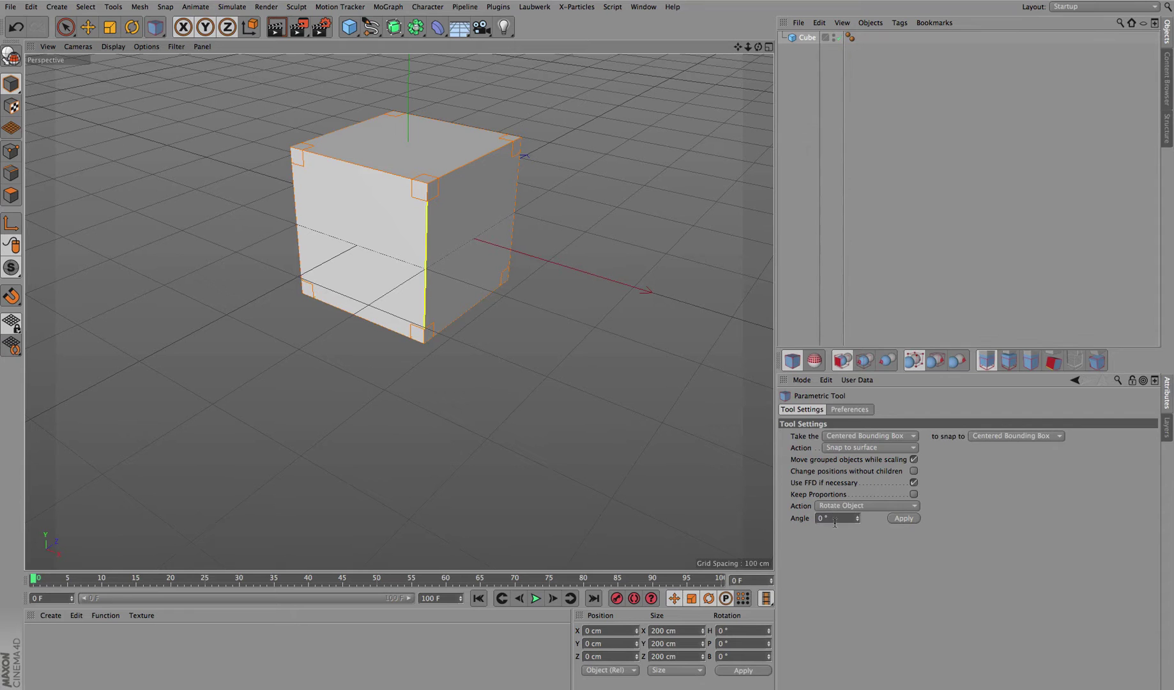
- Rotate the cube three times by 28° about the edge, then undo back to the tilted pose
drag(857, 518, 857, 511)
click(904, 518)
click(904, 518)
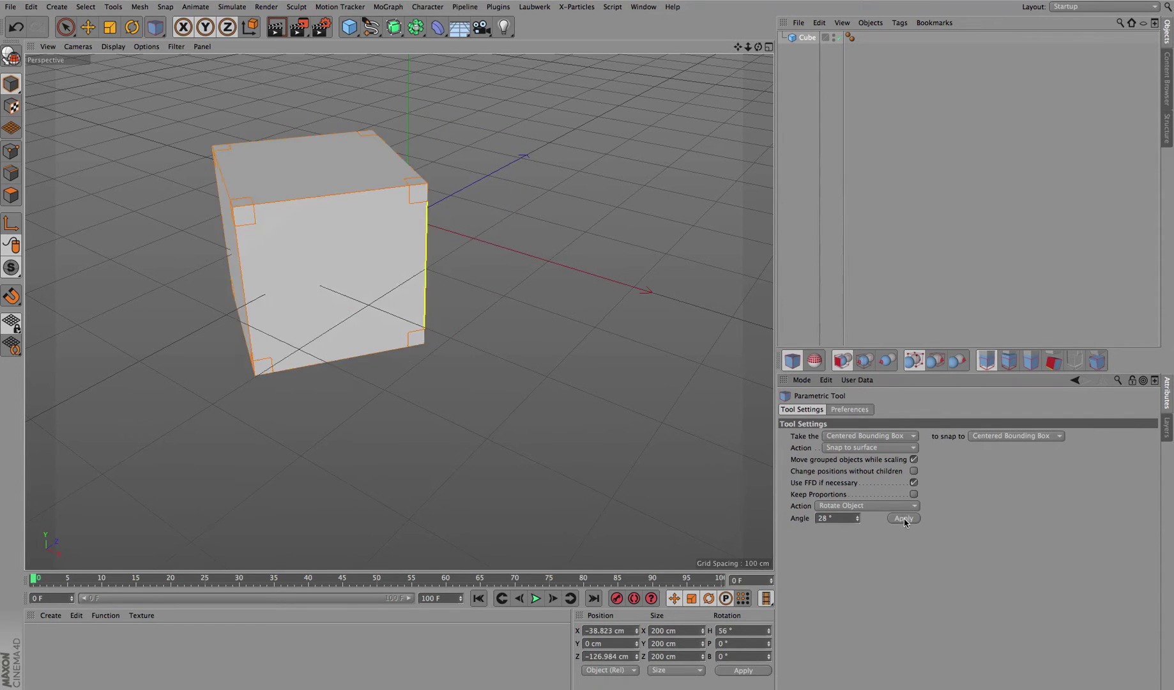
click(904, 518)
click(903, 518)
click(904, 518)
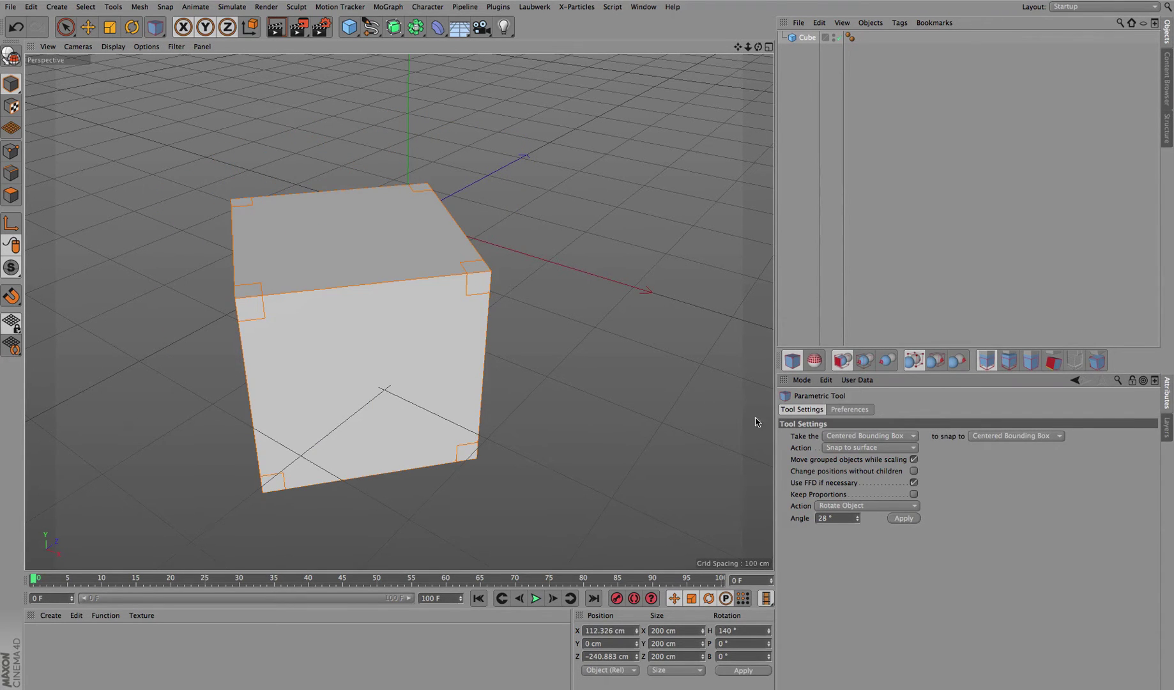
click(14, 26)
click(14, 27)
click(14, 26)
click(14, 27)
click(14, 26)
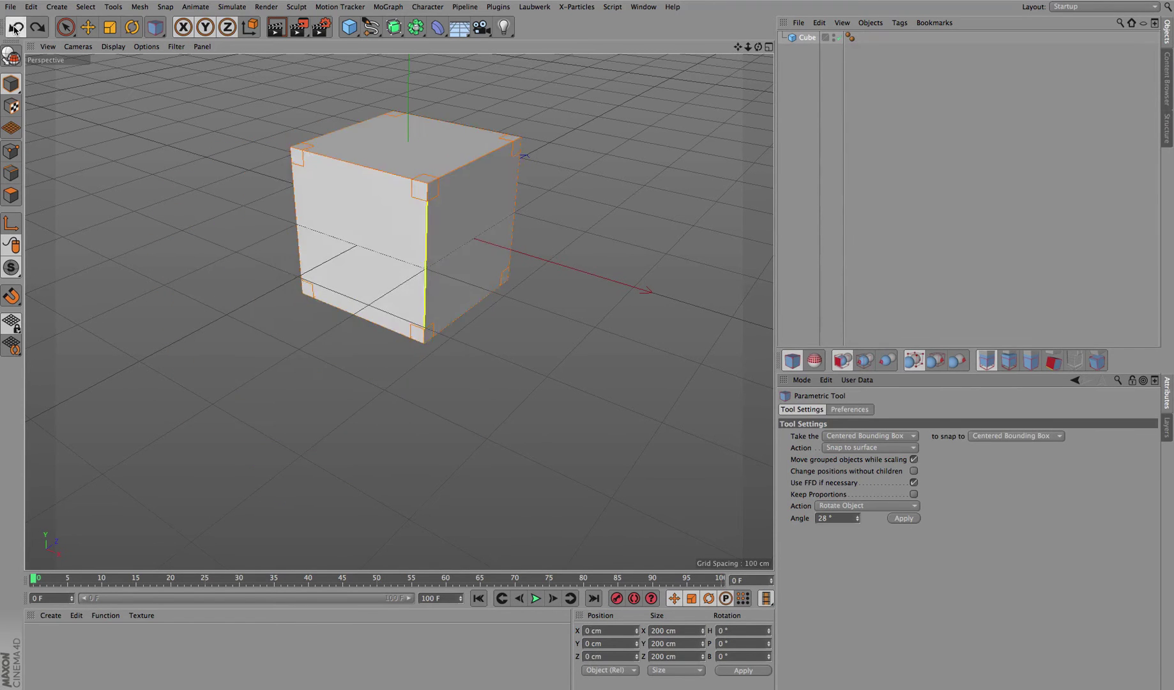
click(14, 27)
- Switch the action to Move Object and move the cube four 54 cm steps along the edge
click(873, 507)
click(885, 517)
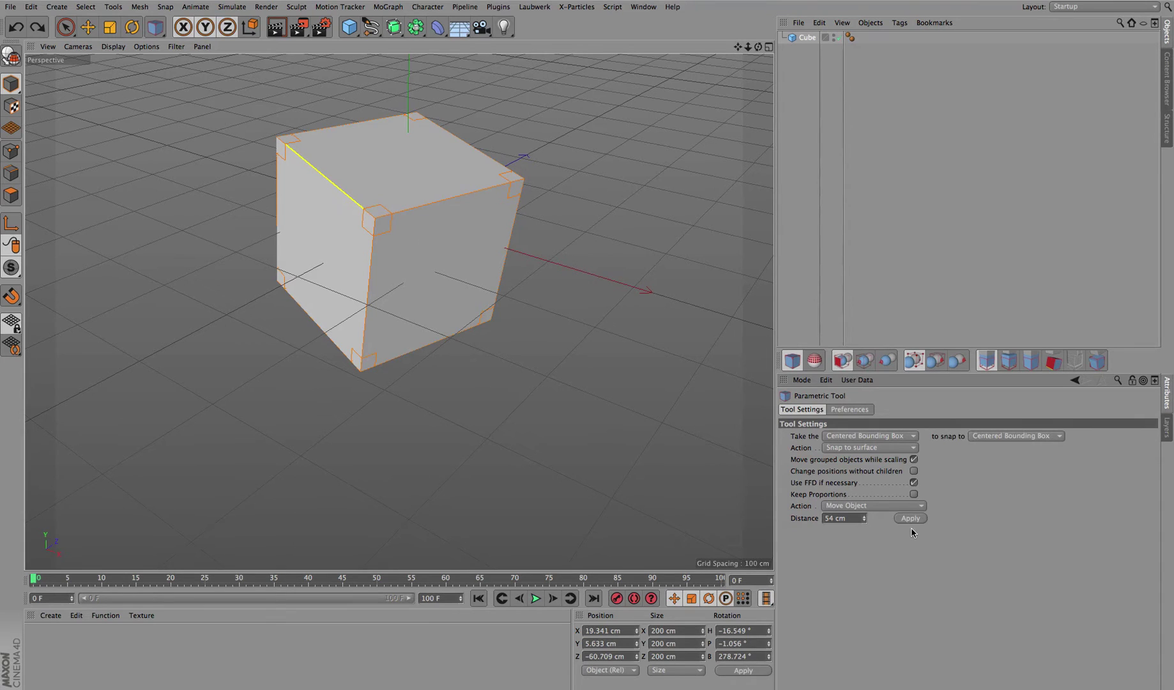
click(910, 518)
click(911, 518)
click(910, 518)
click(910, 518)
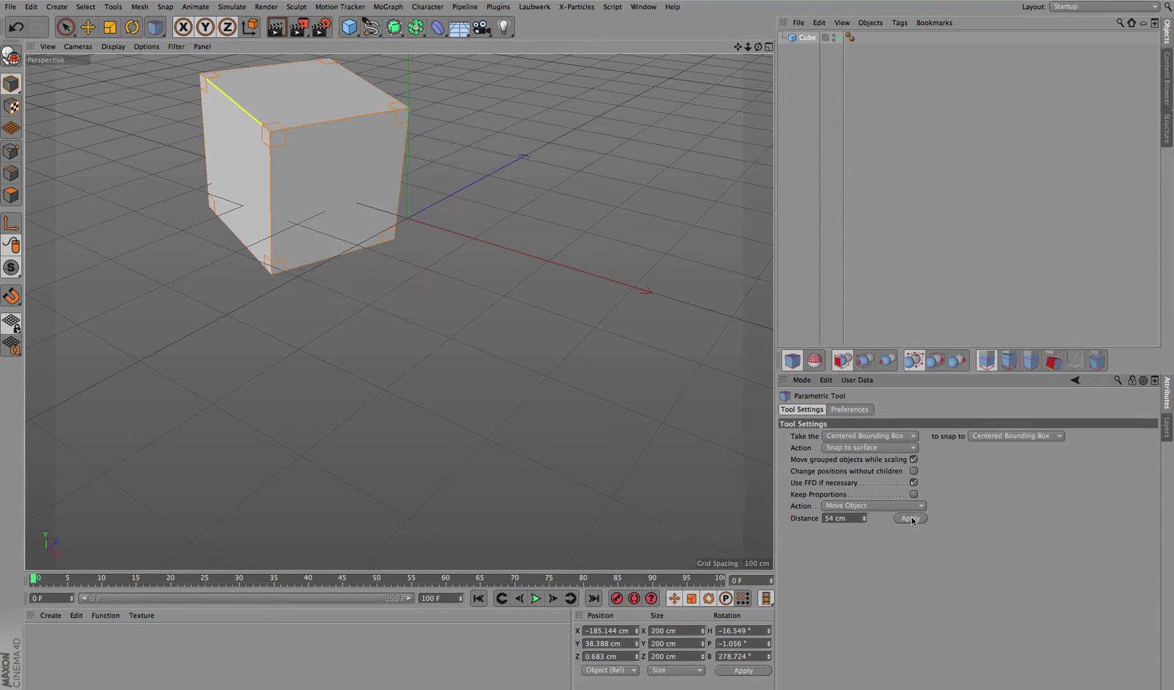
click(910, 518)
- Pick the front face and move the cube three more 54 cm steps to X -31.78, Z -45.361 cm
click(322, 176)
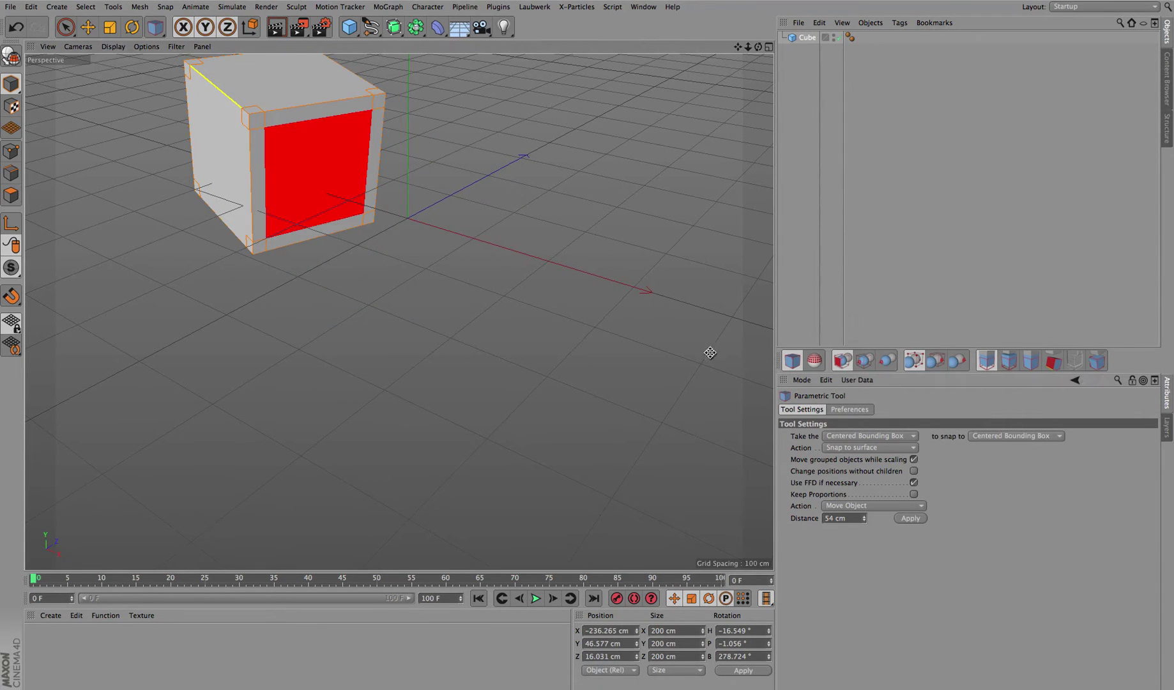
click(907, 519)
click(906, 519)
click(906, 518)
click(906, 518)
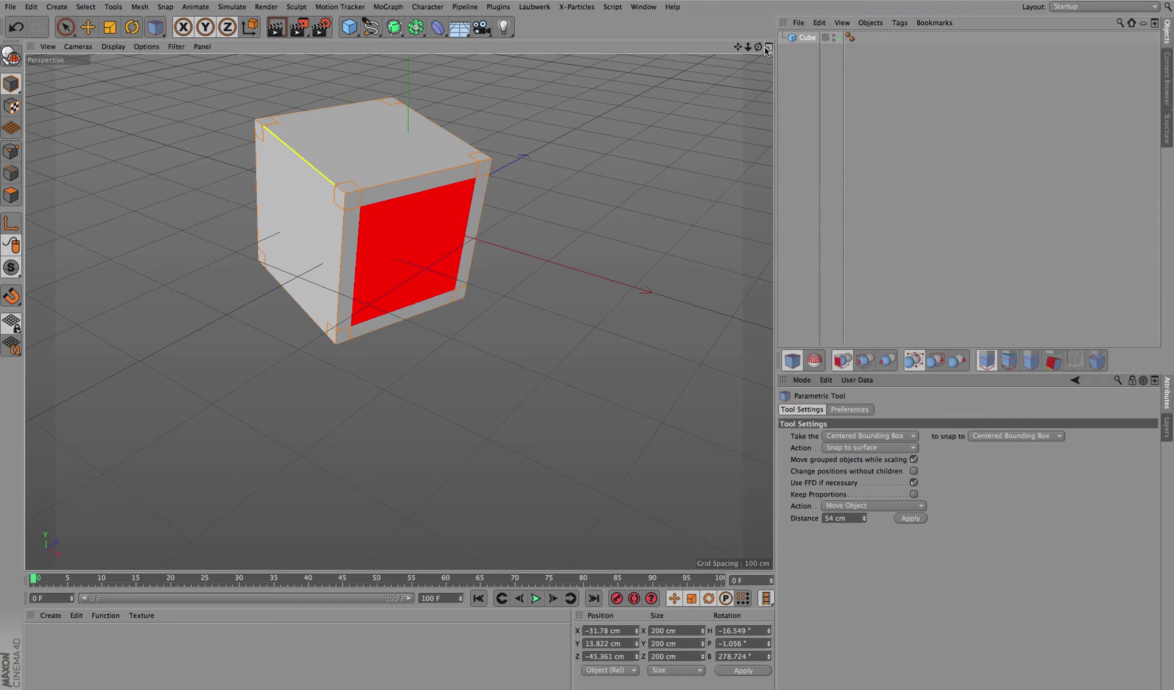
drag(766, 49, 703, 53)
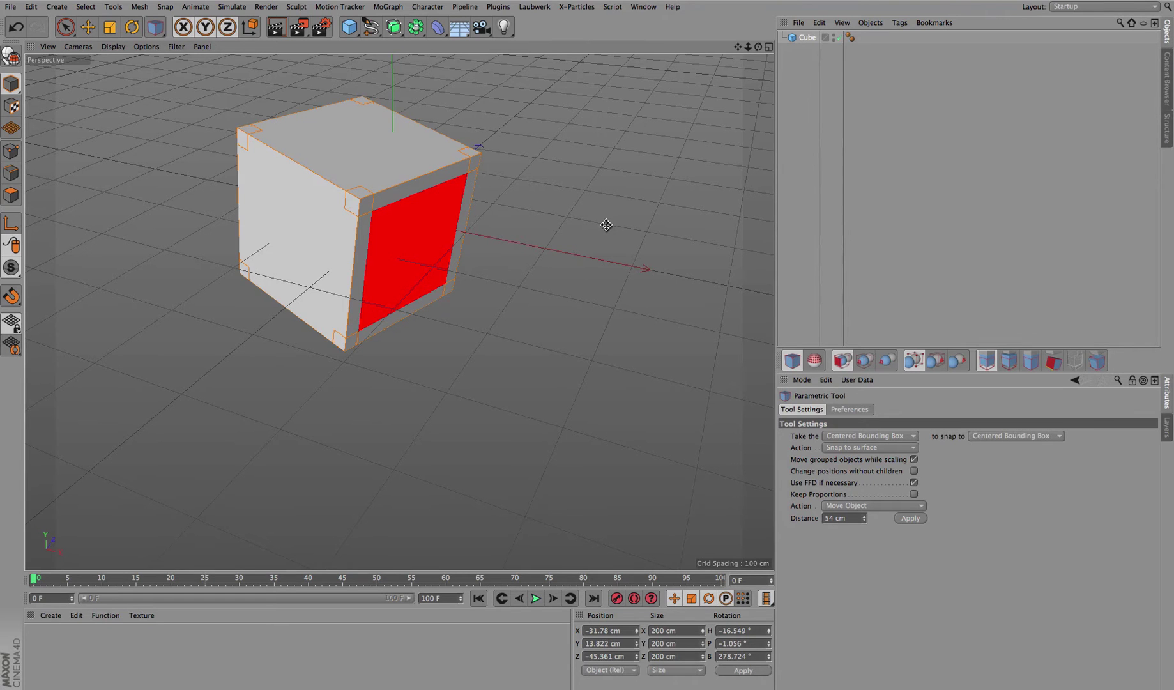
drag(758, 49, 758, 50)
- Keep Move as the parametric tool's action and reset the cube's H, P and B rotation to 0°
click(900, 507)
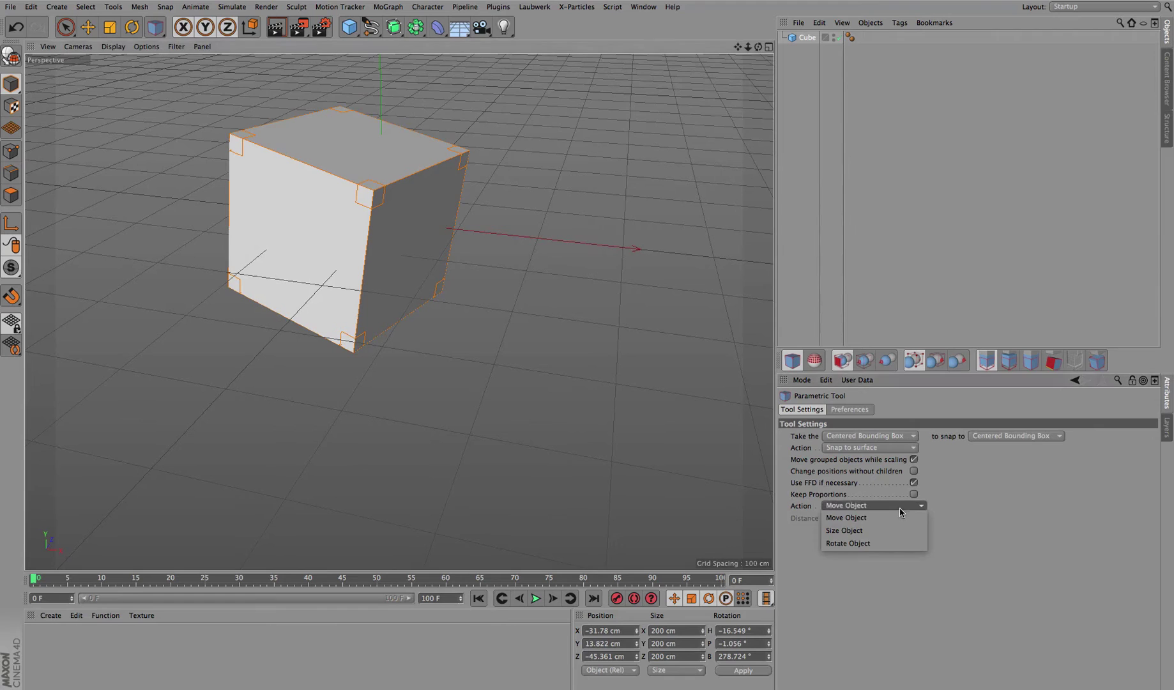
click(942, 509)
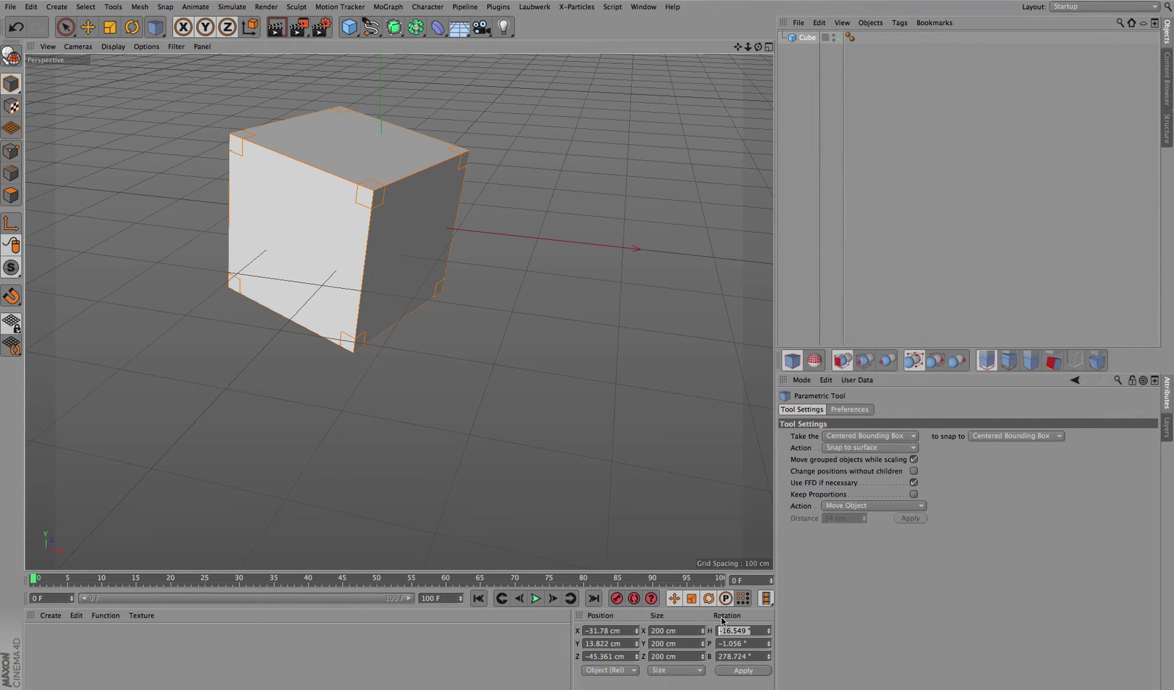
text(0)
key(Tab)
text(0)
key(Tab)
text(0)
key(Tab)
- Delete the tilted cube, undo once, then delete it again
key(Delete)
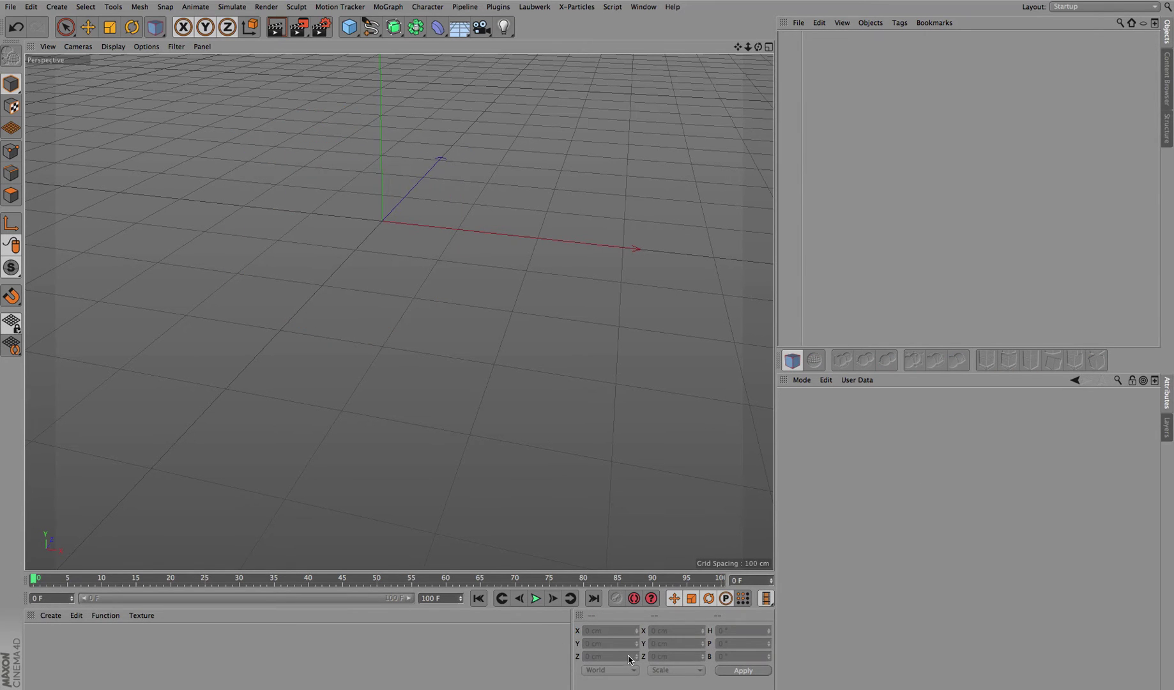
click(16, 27)
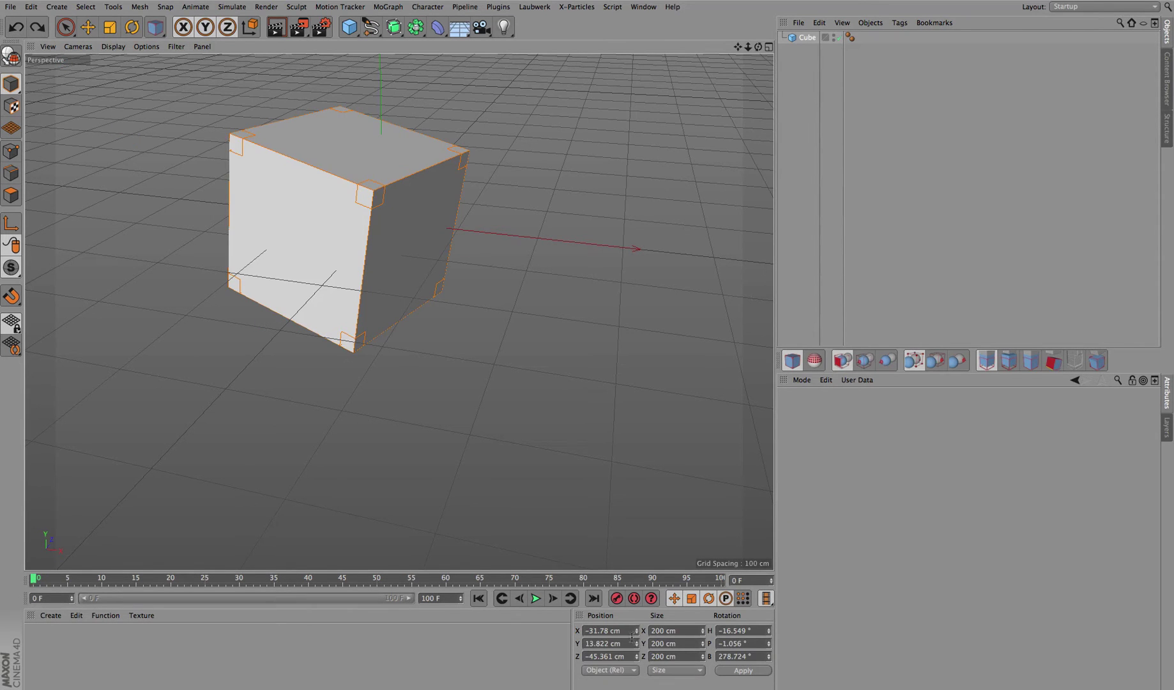
key(Delete)
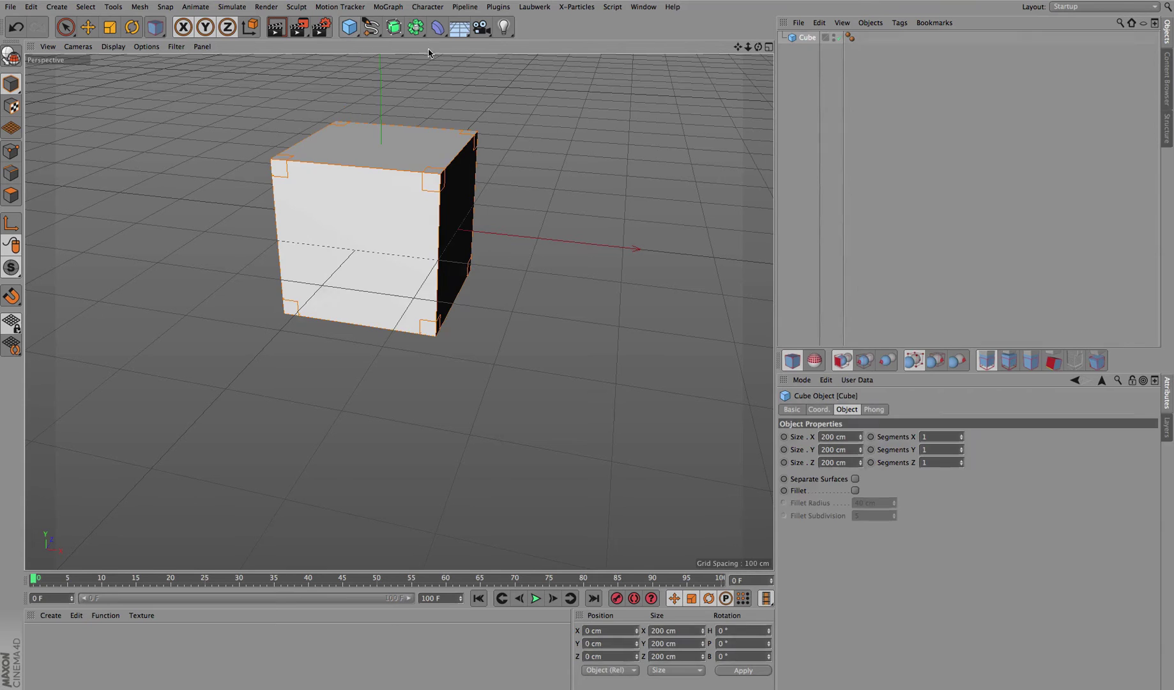
- Add a new default cube and drag its top corner to roughly 308 × 175 × 176 cm
click(349, 28)
mouse_move(741, 43)
mouse_down()
mouse_move(684, 67)
mouse_move(728, 83)
mouse_move(734, 55)
mouse_up()
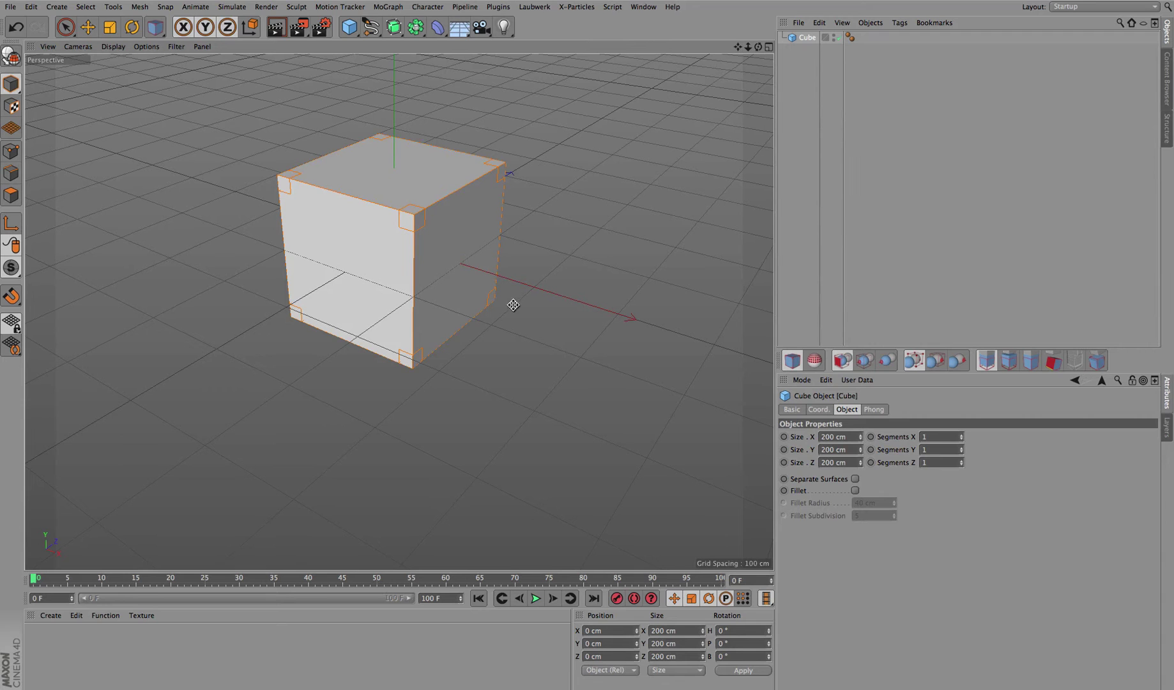
drag(758, 47, 706, 301)
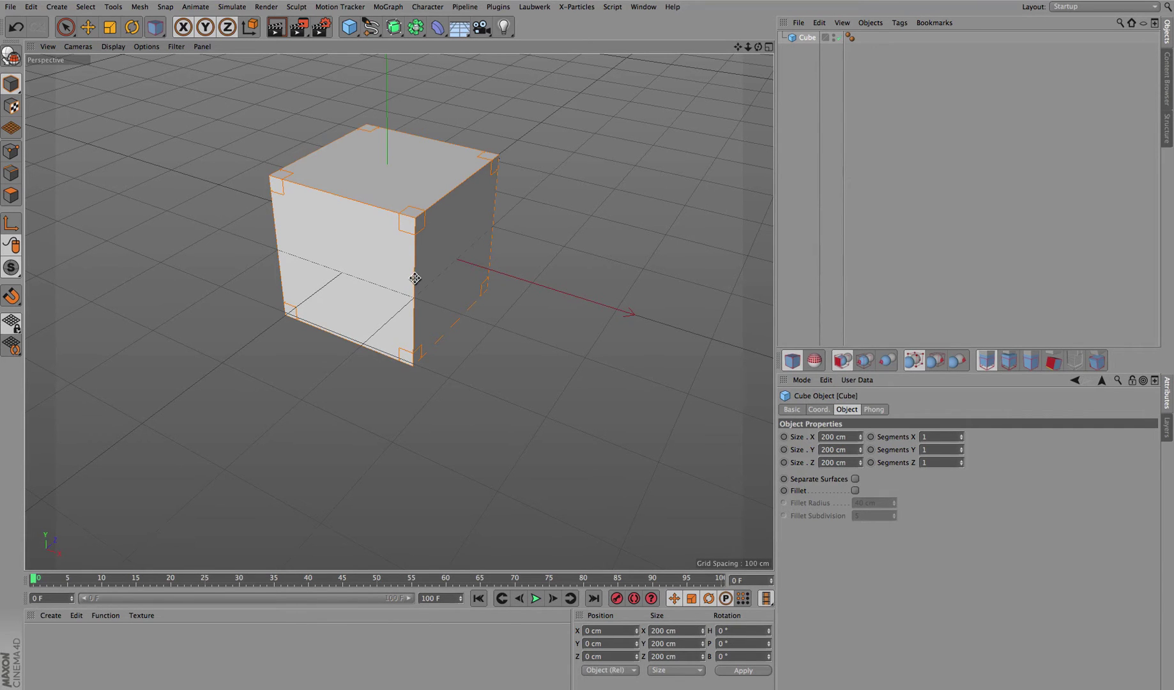
drag(752, 53, 430, 268)
drag(407, 223, 512, 250)
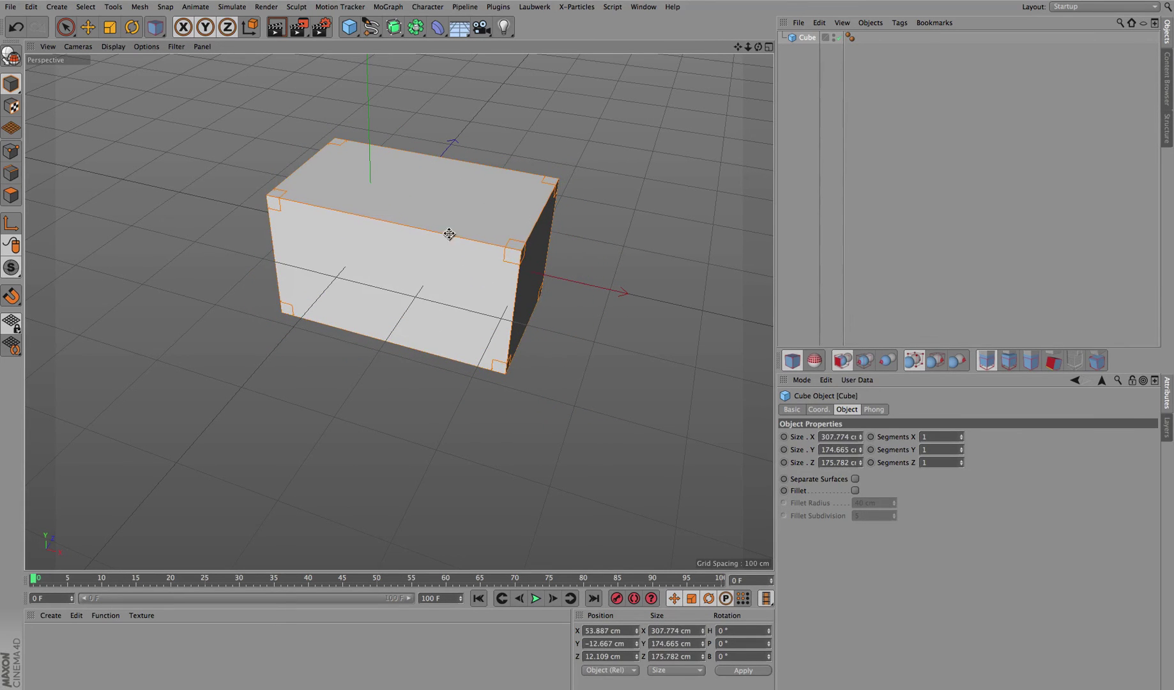
- Switch to four views and drag the cube's corners into a 321 × 98 × 269 cm slab, undoing the stray move
click(768, 47)
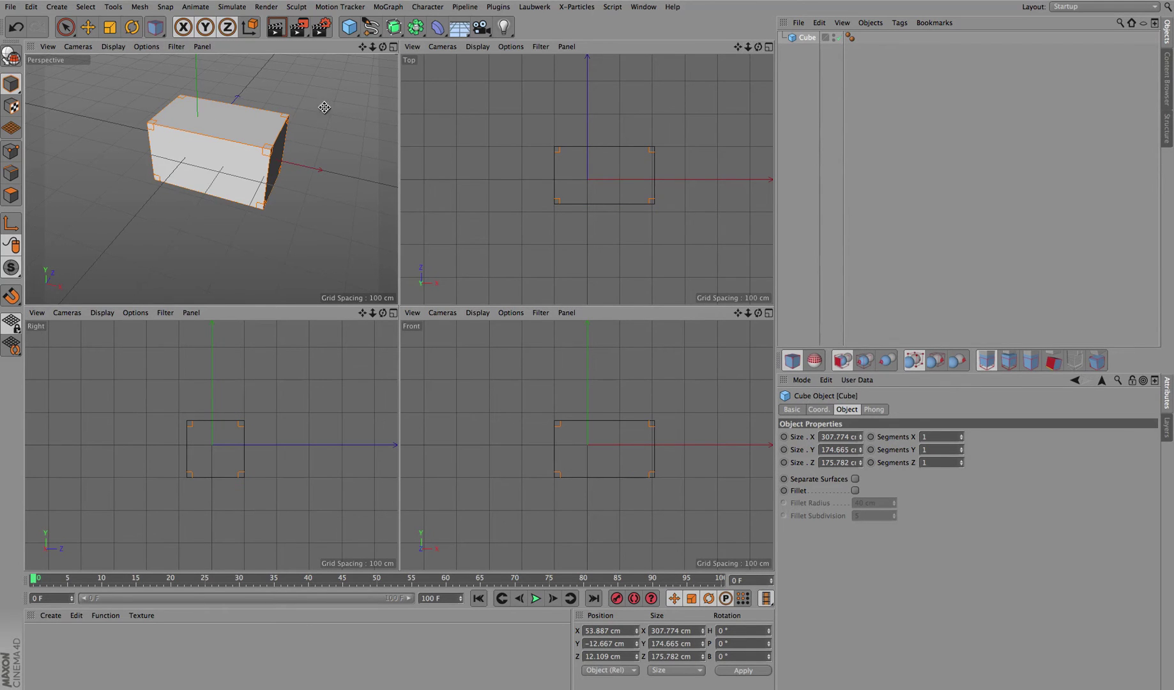
drag(287, 117, 311, 127)
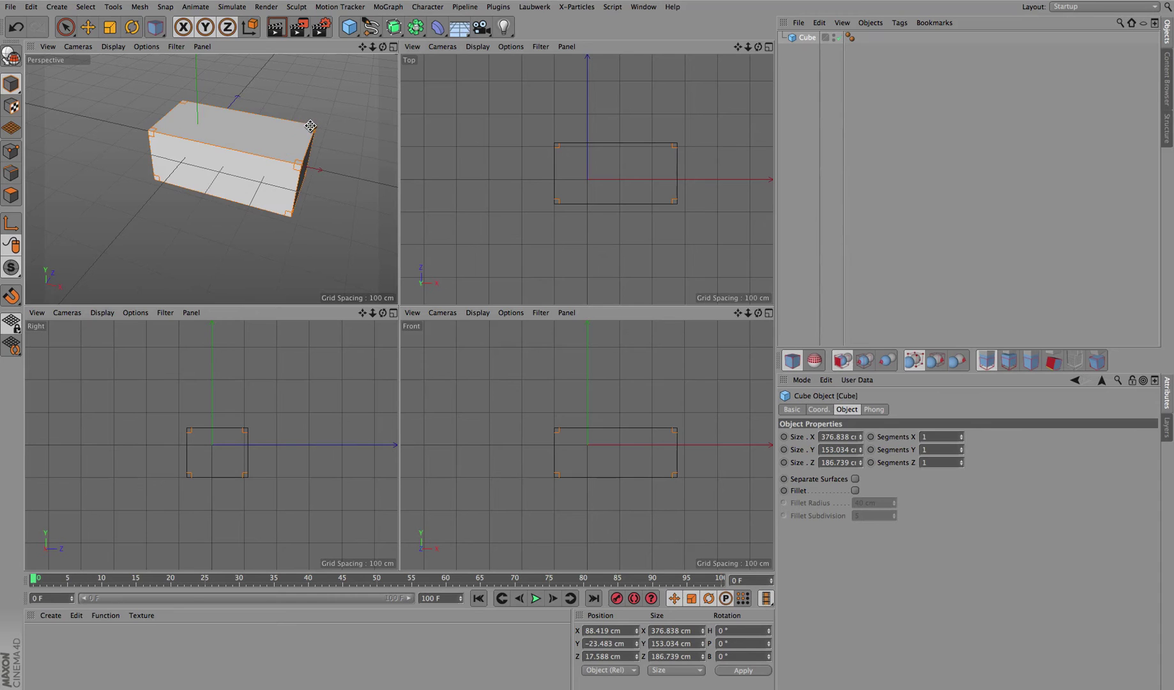
drag(311, 125, 229, 235)
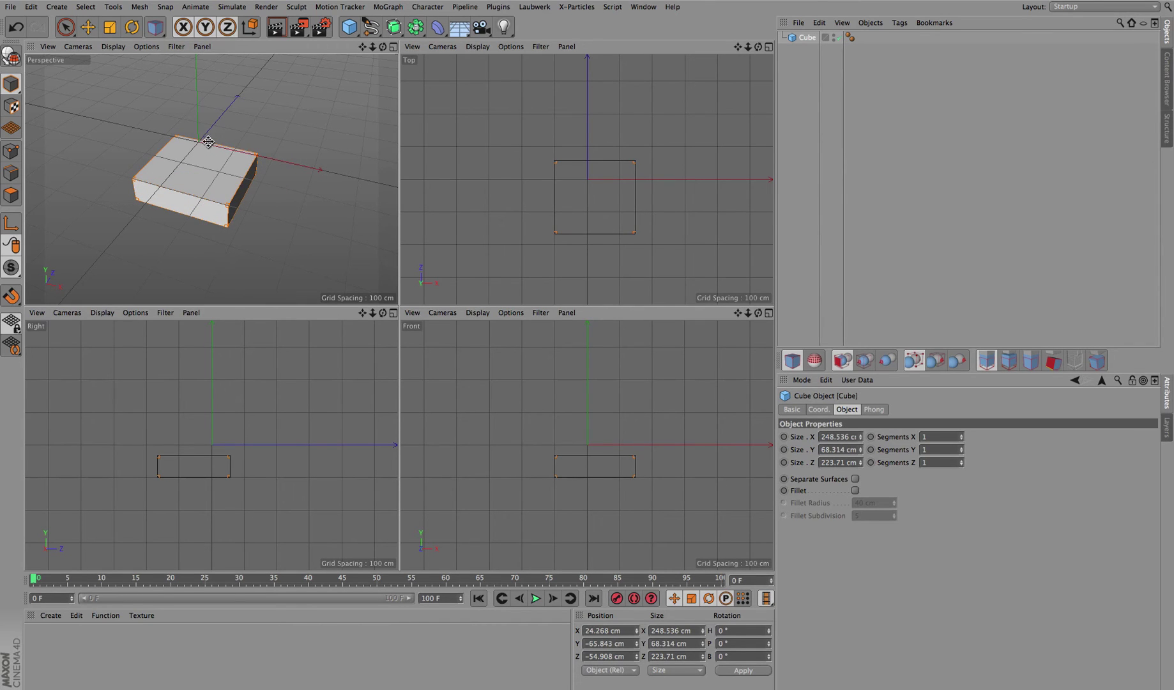
drag(208, 141, 137, 193)
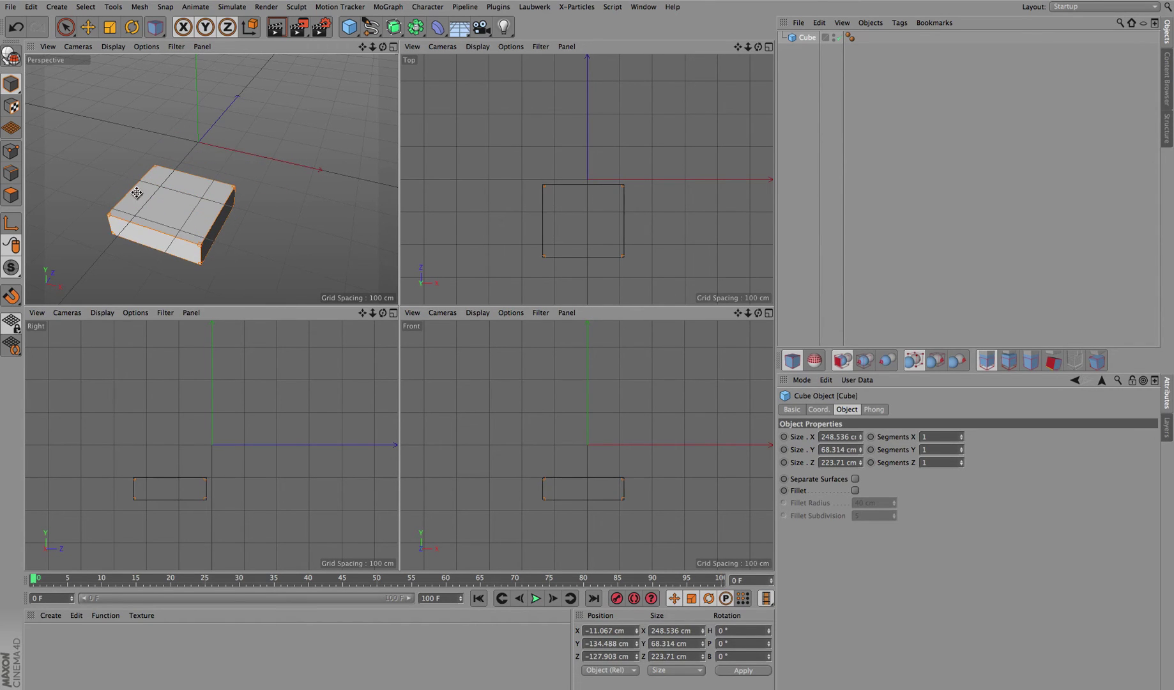
click(16, 27)
drag(229, 215, 273, 194)
drag(375, 55, 378, 23)
- Toggle Scale in Steps on and back off in the Parametric Tool preferences
click(809, 361)
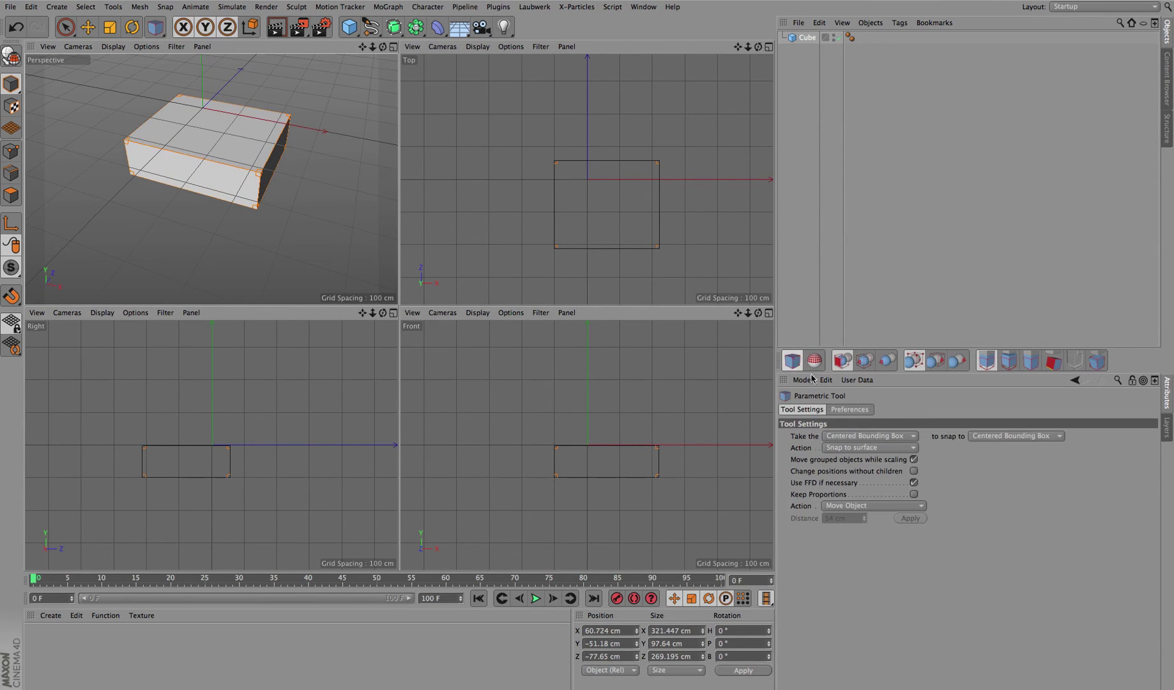
click(854, 410)
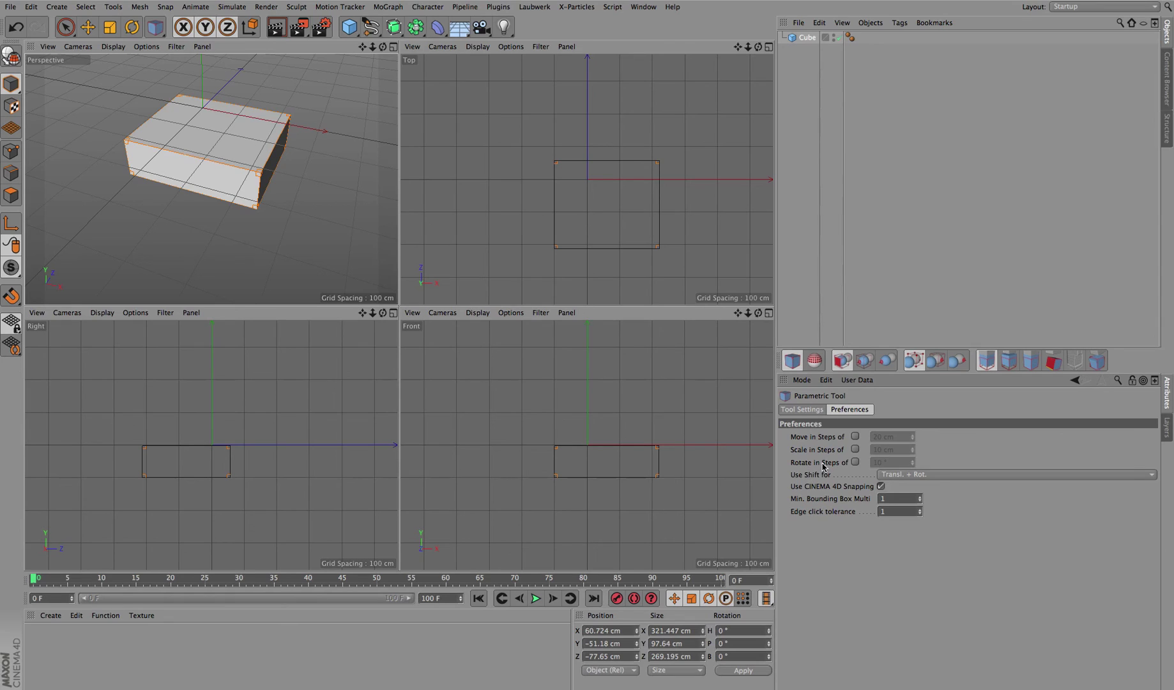
click(855, 450)
click(855, 450)
click(792, 362)
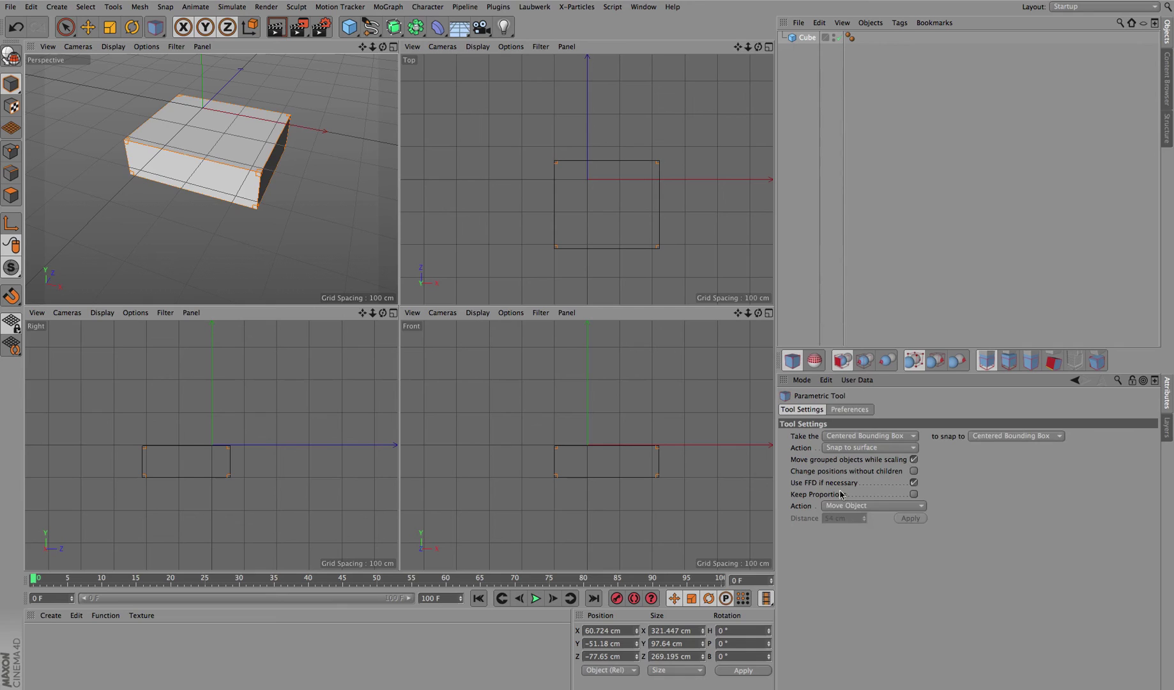
- Set the tool's action to Size Object and pick the cube's red right face
click(856, 505)
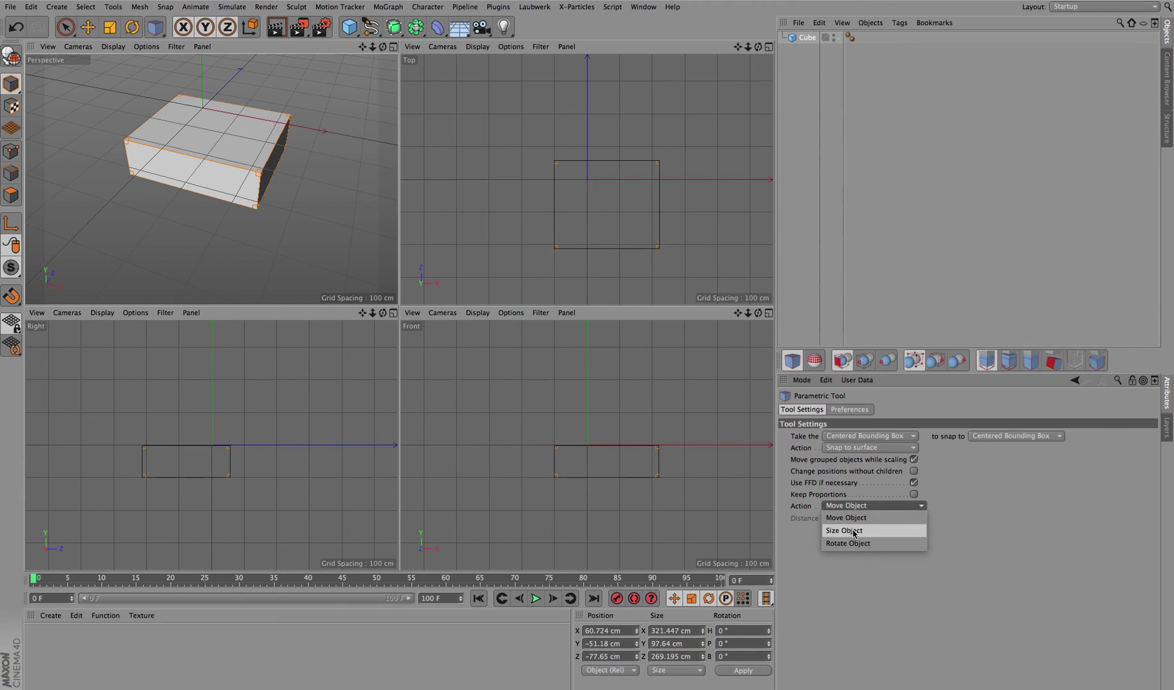
click(843, 531)
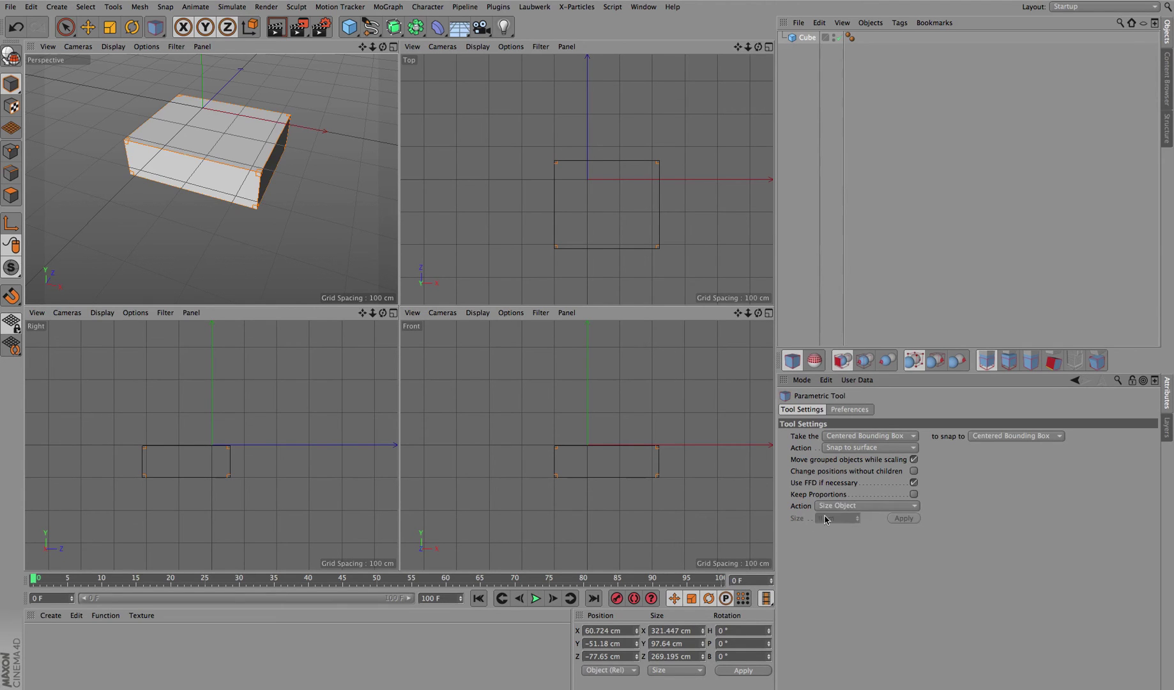
click(278, 158)
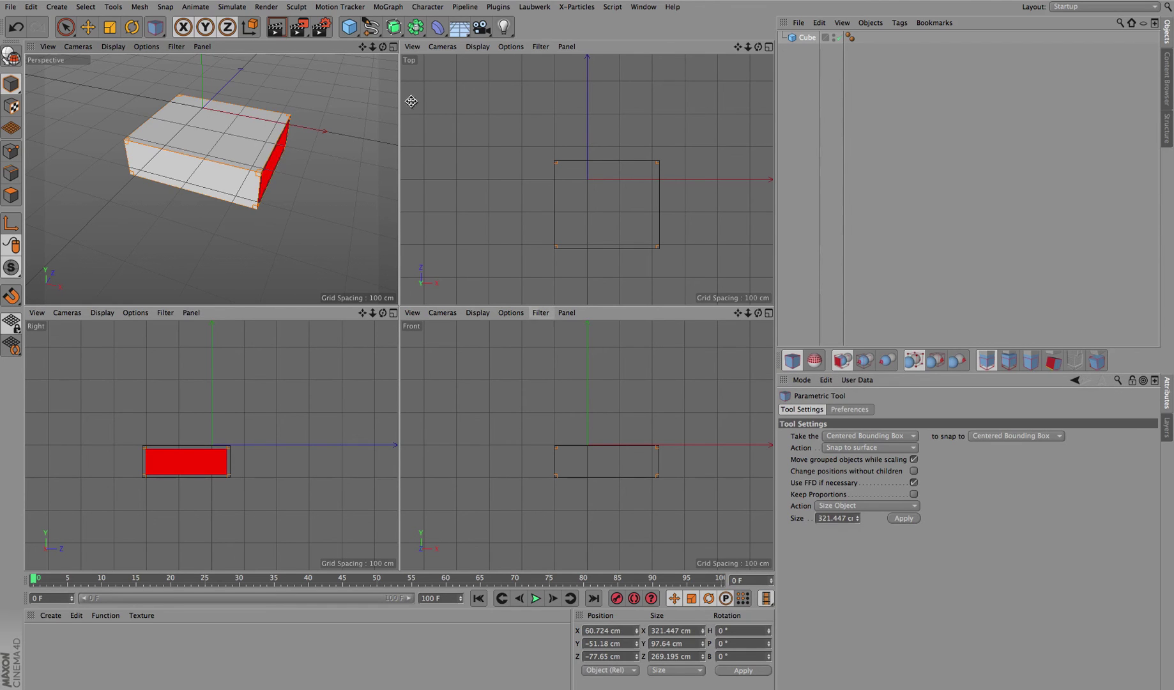
drag(382, 47, 358, 58)
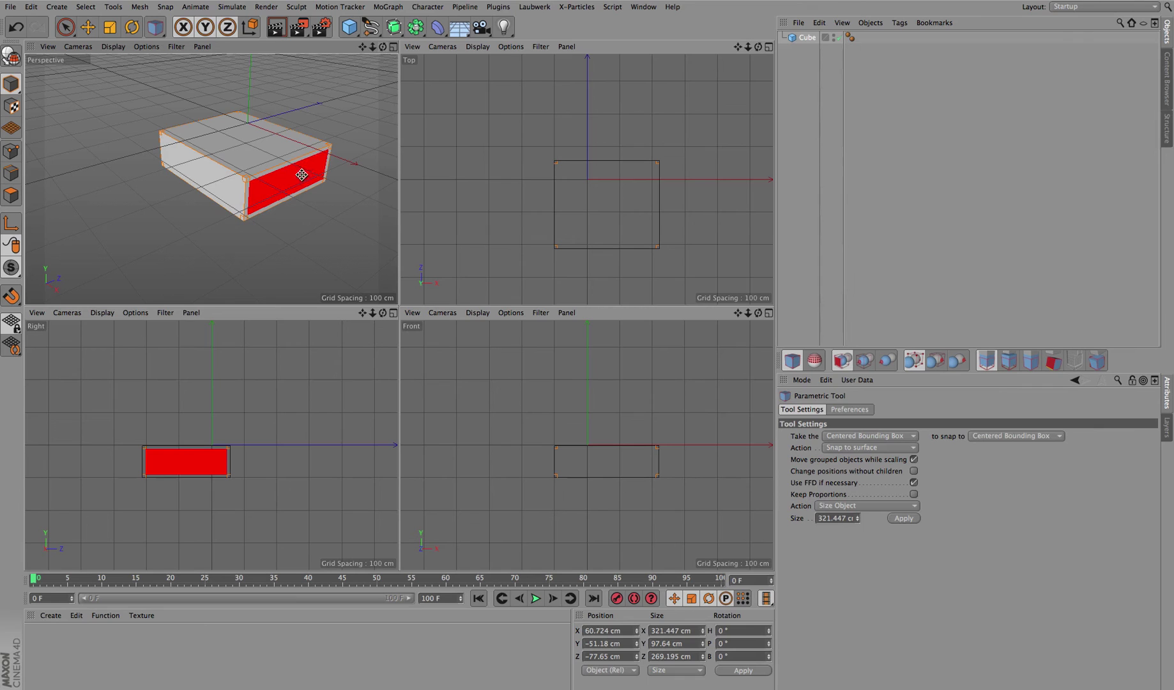
click(291, 161)
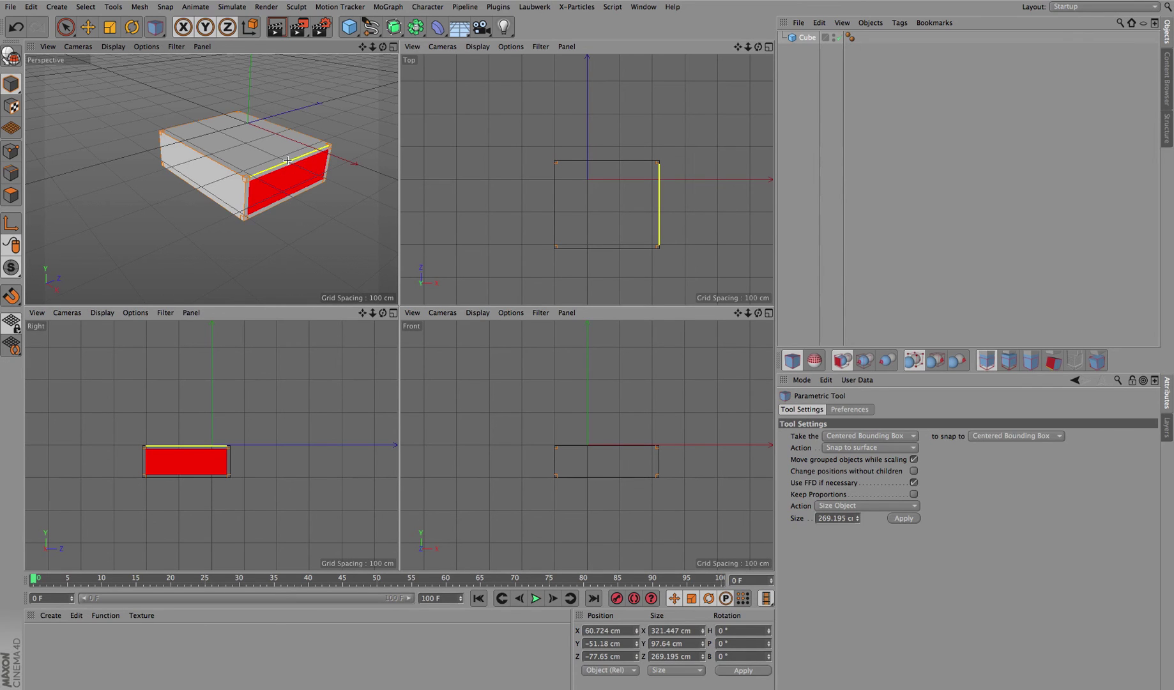
drag(381, 46, 339, 55)
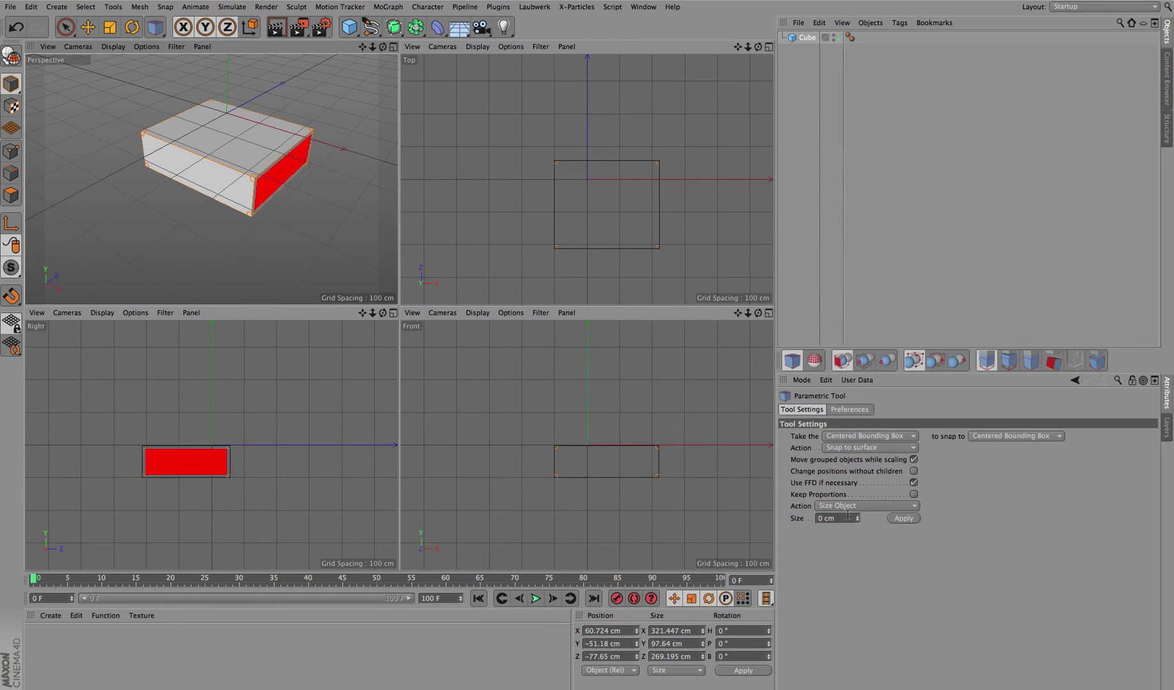
click(283, 172)
- Replace the face's size value with 200 cm and apply it
drag(851, 516, 813, 518)
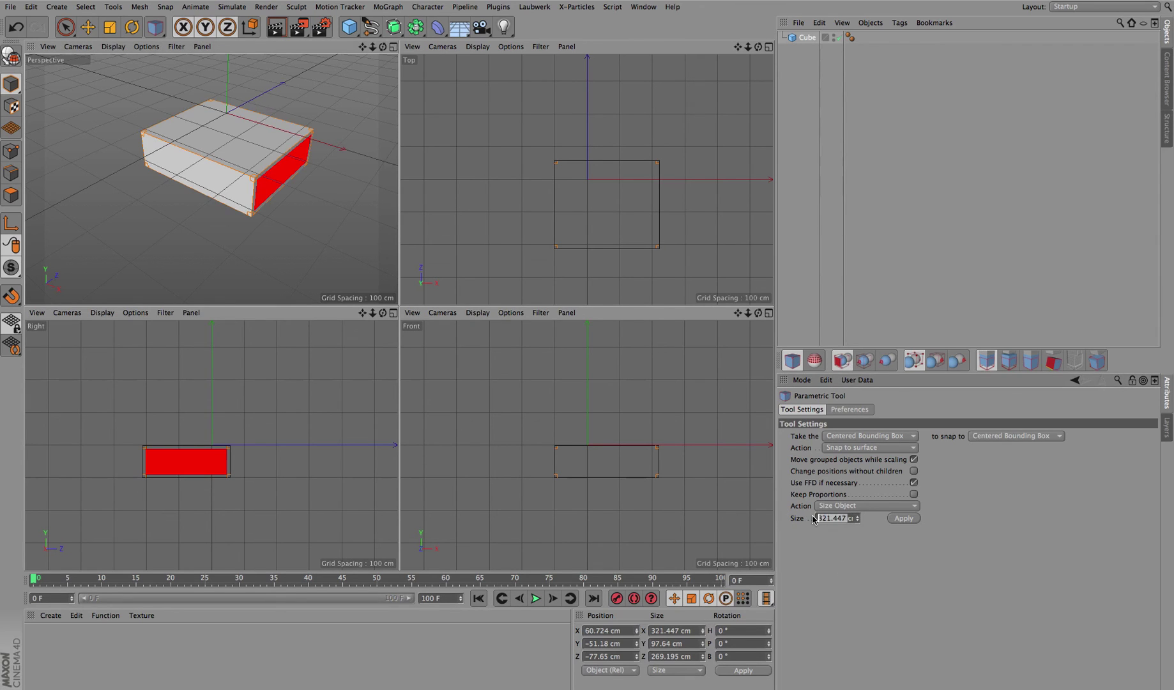
key(BackSpace)
click(910, 520)
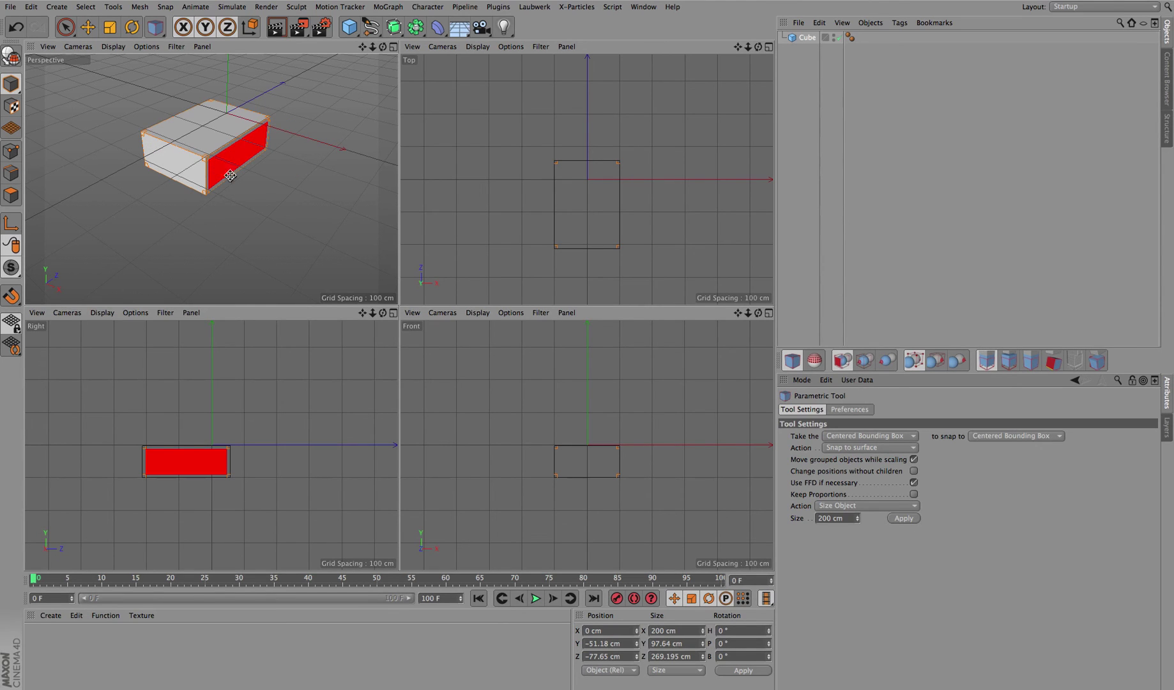
drag(361, 46, 383, 51)
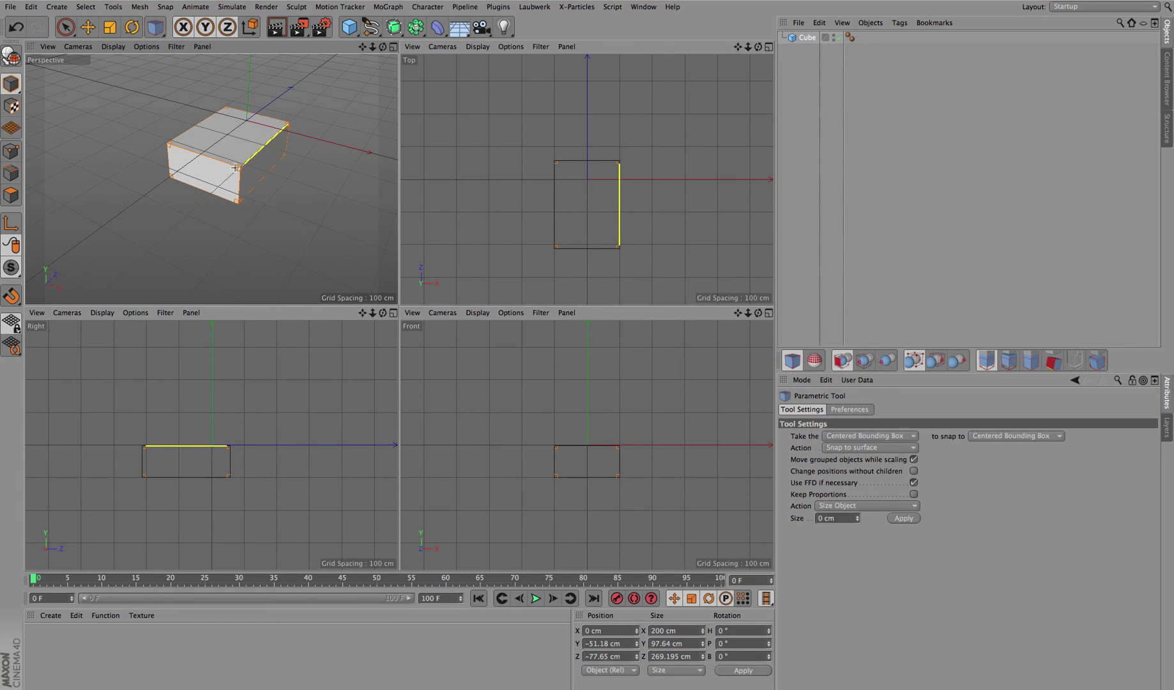
- Keeping Size Object as the action, apply a 230 cm size along the picked edge
click(857, 520)
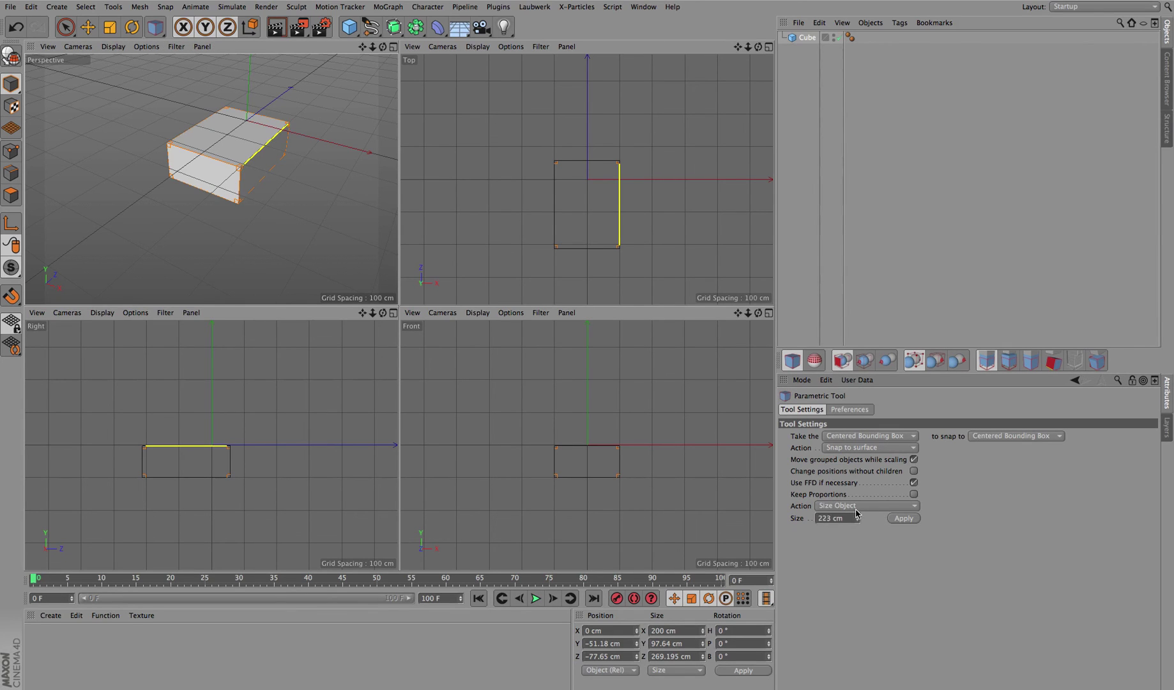
click(863, 505)
click(819, 527)
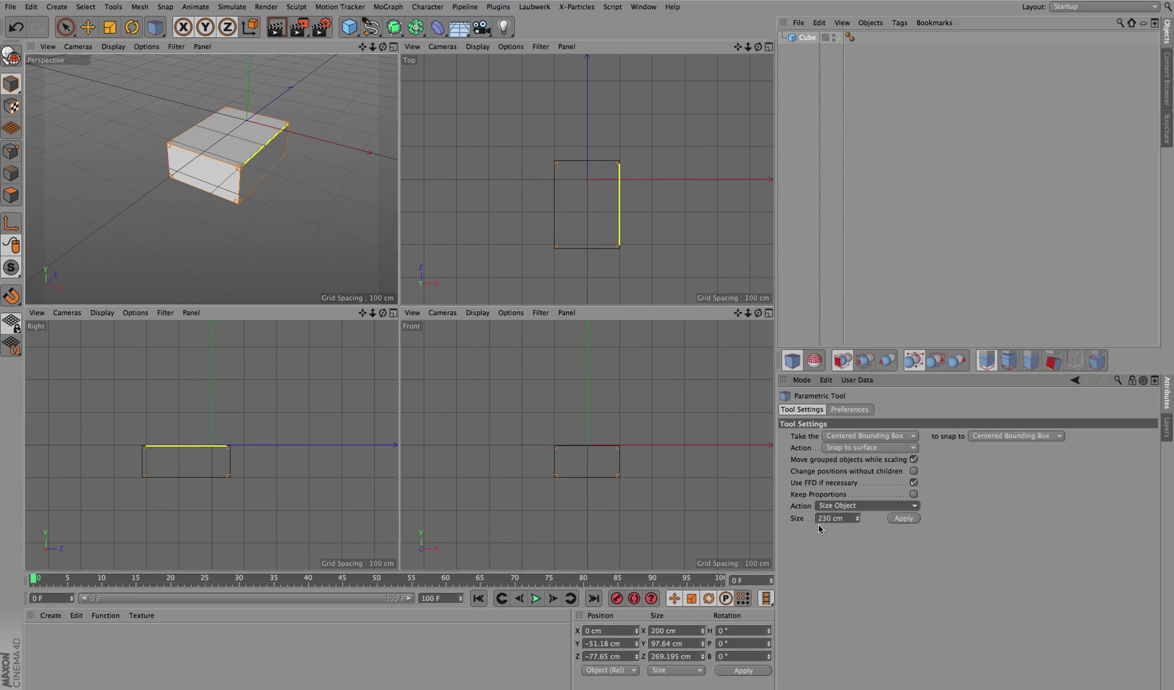
click(903, 518)
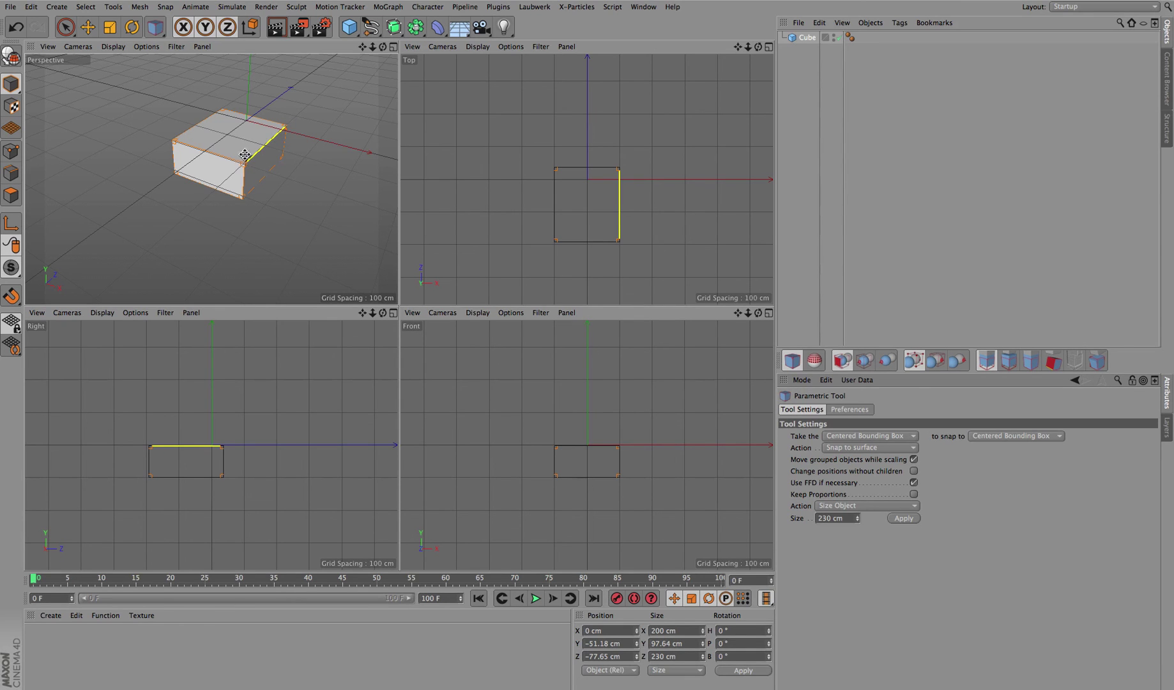
drag(382, 47, 382, 51)
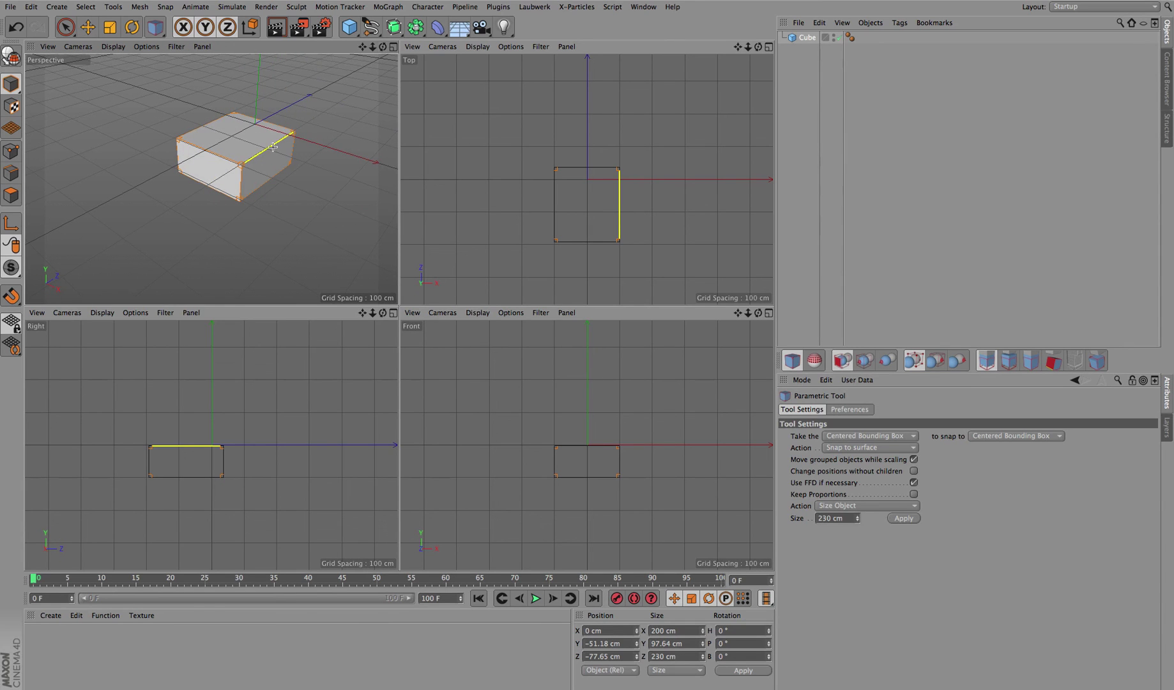
- Drag the cube's top-right corner in the Top view to about 252 × 98 × 154 cm, then pan and zoom that view
drag(383, 49, 463, 216)
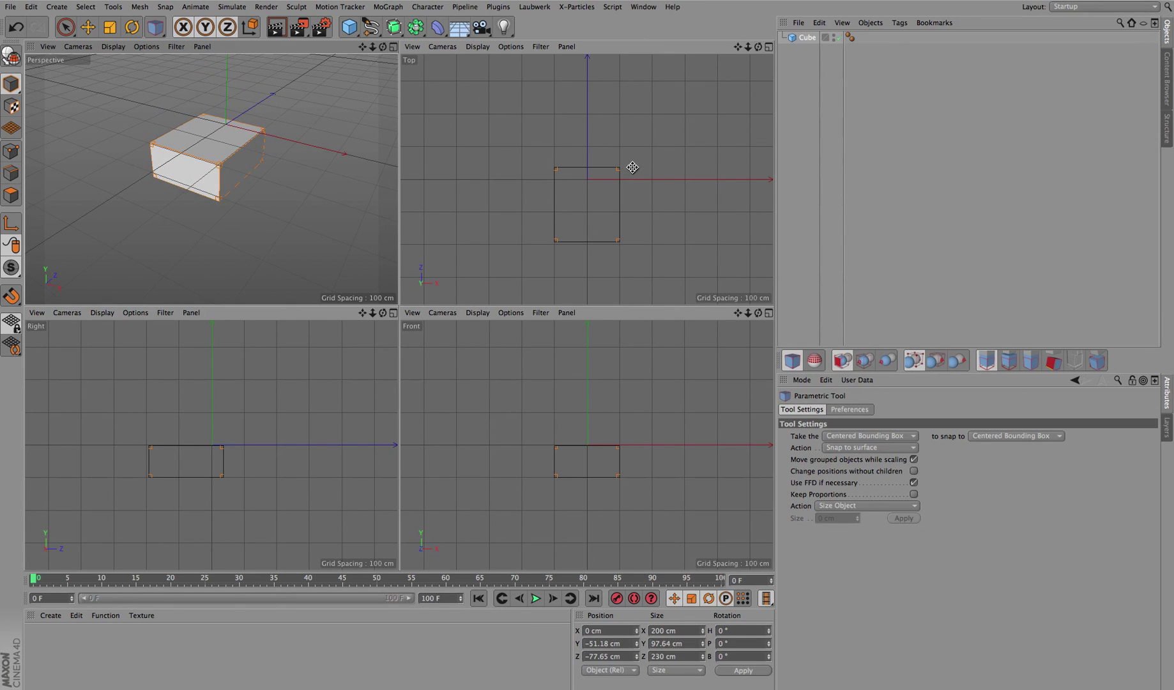
drag(619, 166, 641, 192)
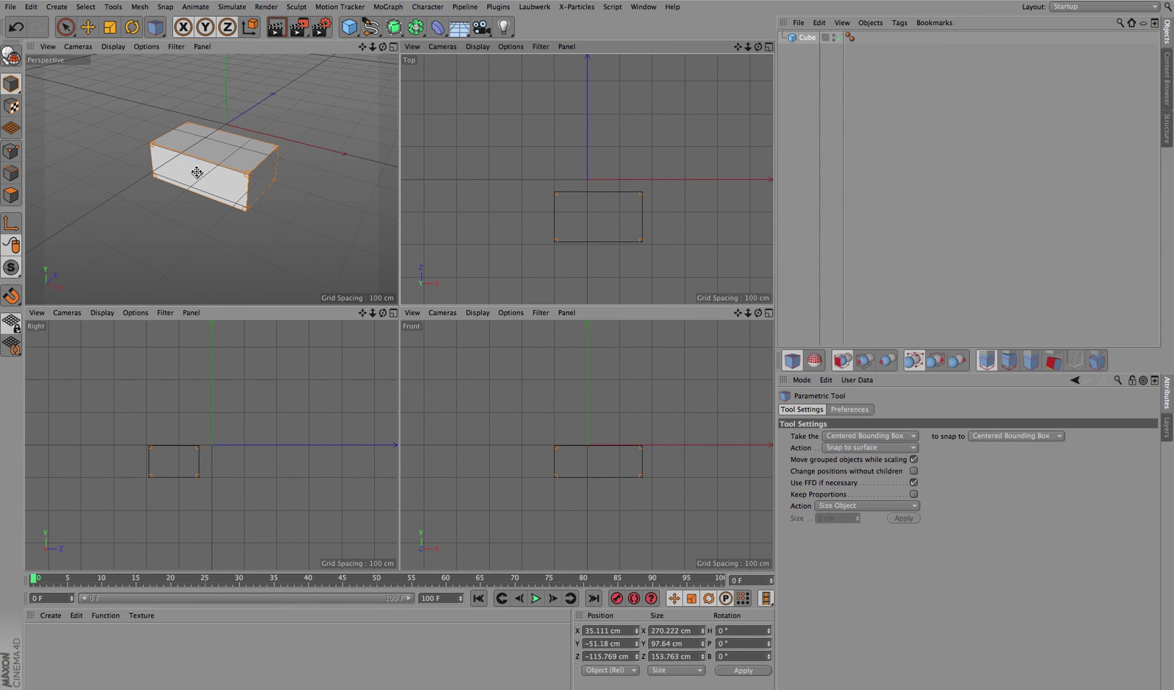
drag(382, 46, 345, 160)
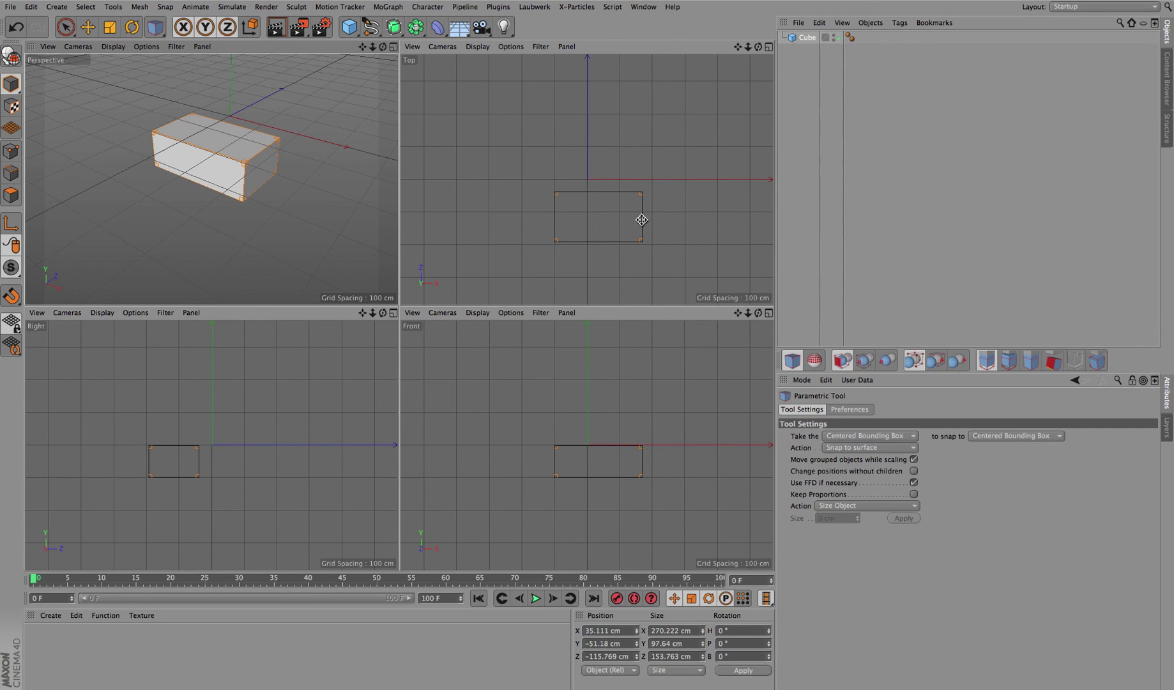
drag(740, 48, 625, 166)
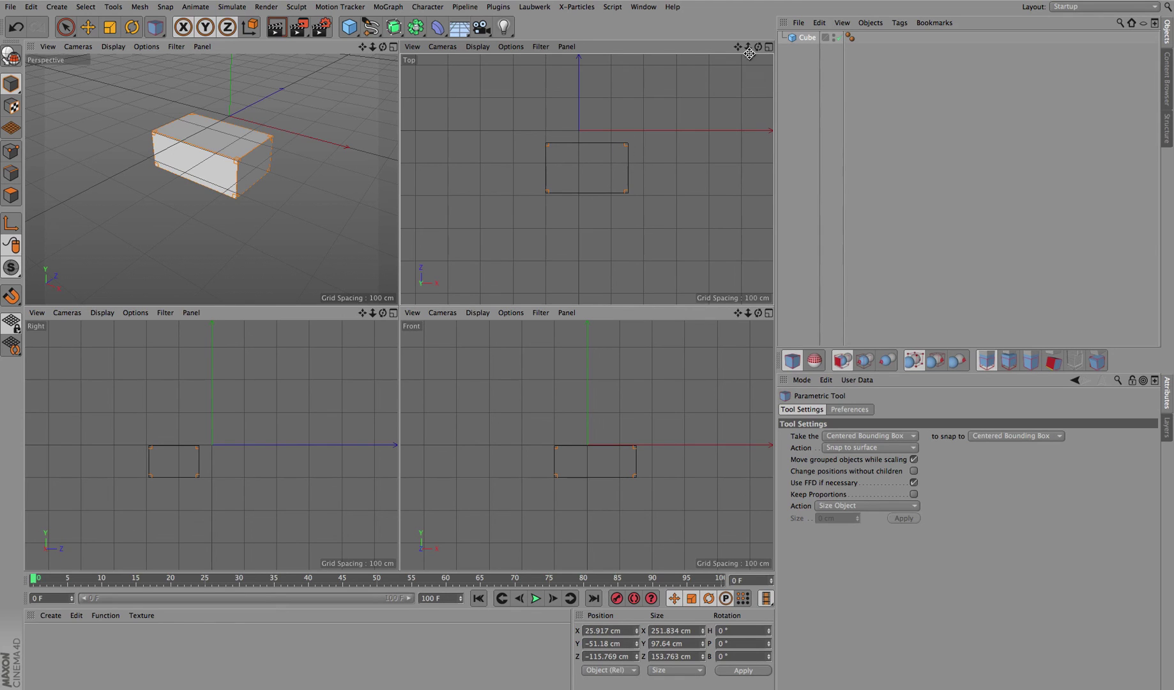
mouse_move(748, 47)
mouse_down()
mouse_move(587, 181)
mouse_move(736, 51)
mouse_up()
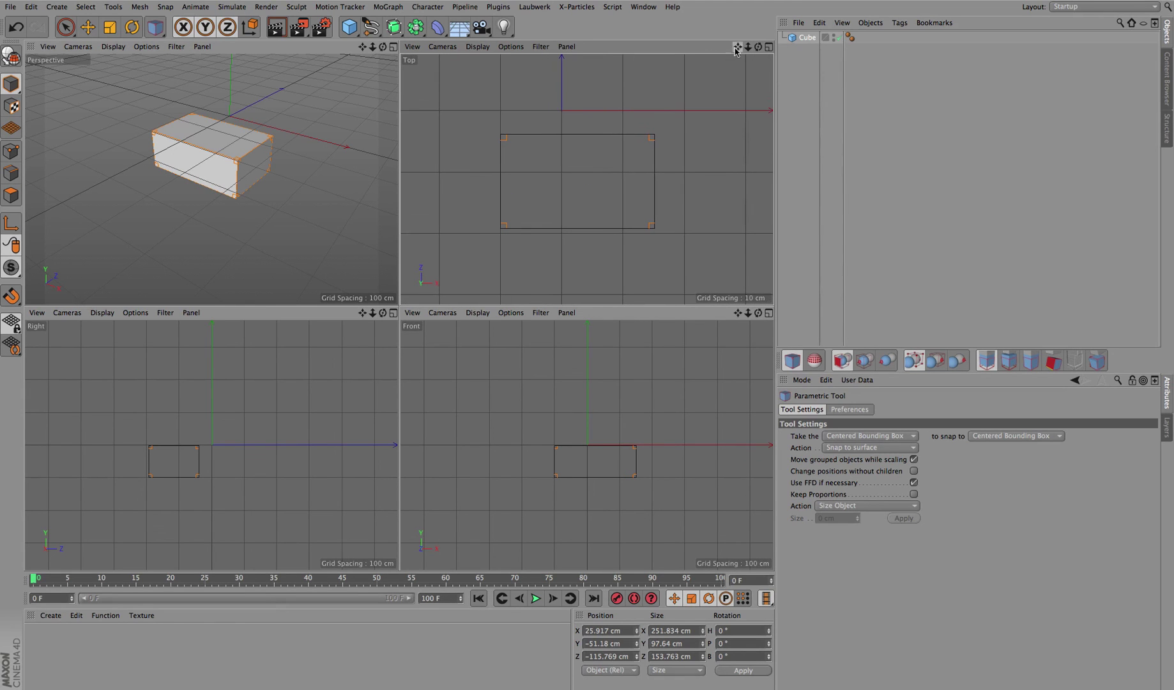
- Drag the cube's right side in the Top and Perspective views until it reaches about 305 × 103 × 169 cm
drag(653, 181, 656, 120)
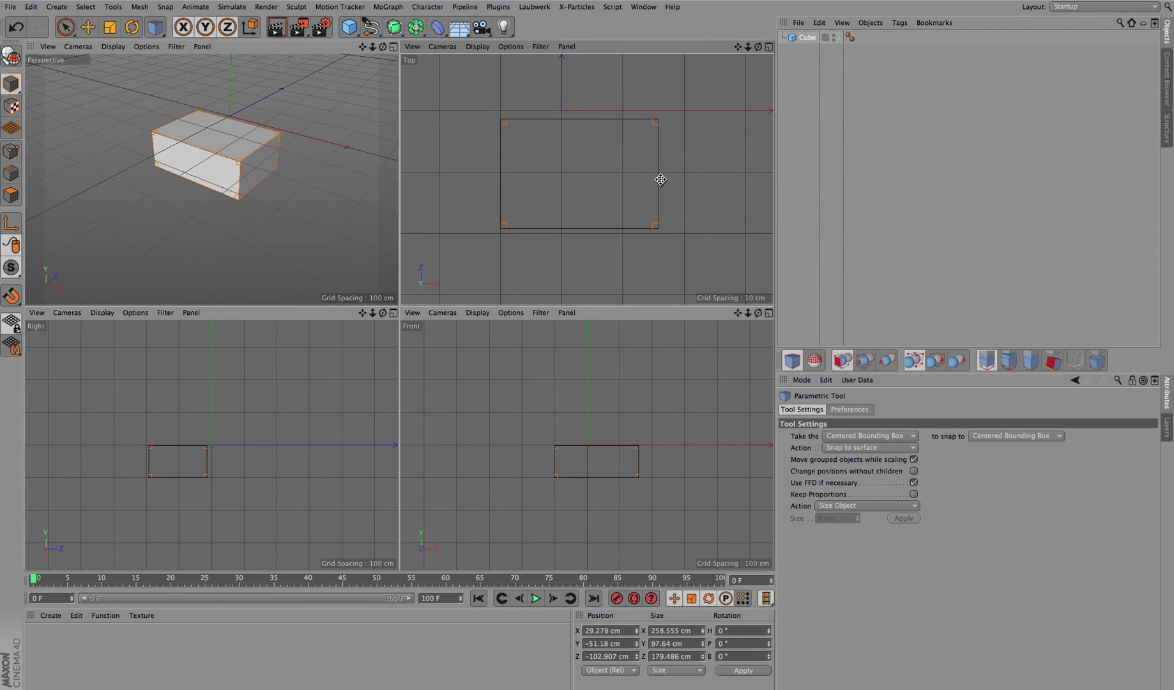
mouse_move(658, 172)
mouse_down()
mouse_move(687, 163)
mouse_move(655, 163)
mouse_move(702, 168)
mouse_move(611, 162)
mouse_move(621, 207)
mouse_move(611, 182)
mouse_move(670, 176)
mouse_move(626, 168)
mouse_move(744, 163)
mouse_move(602, 159)
mouse_move(705, 155)
mouse_move(642, 156)
mouse_up()
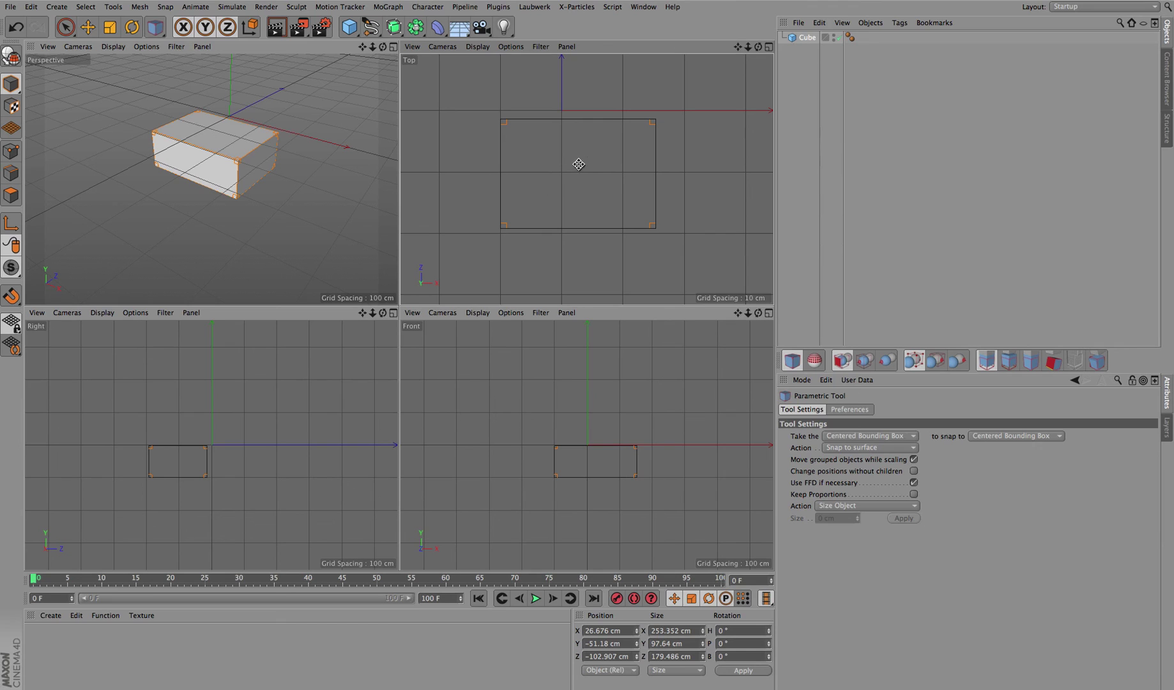
drag(654, 167, 688, 167)
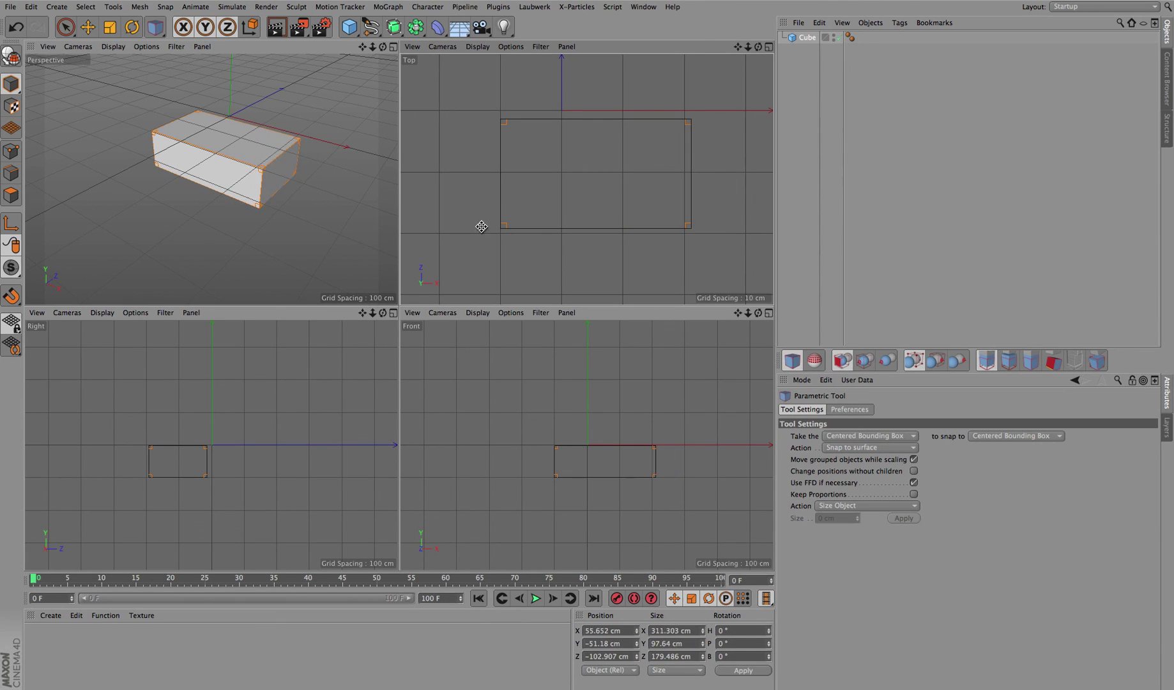
drag(292, 173, 231, 150)
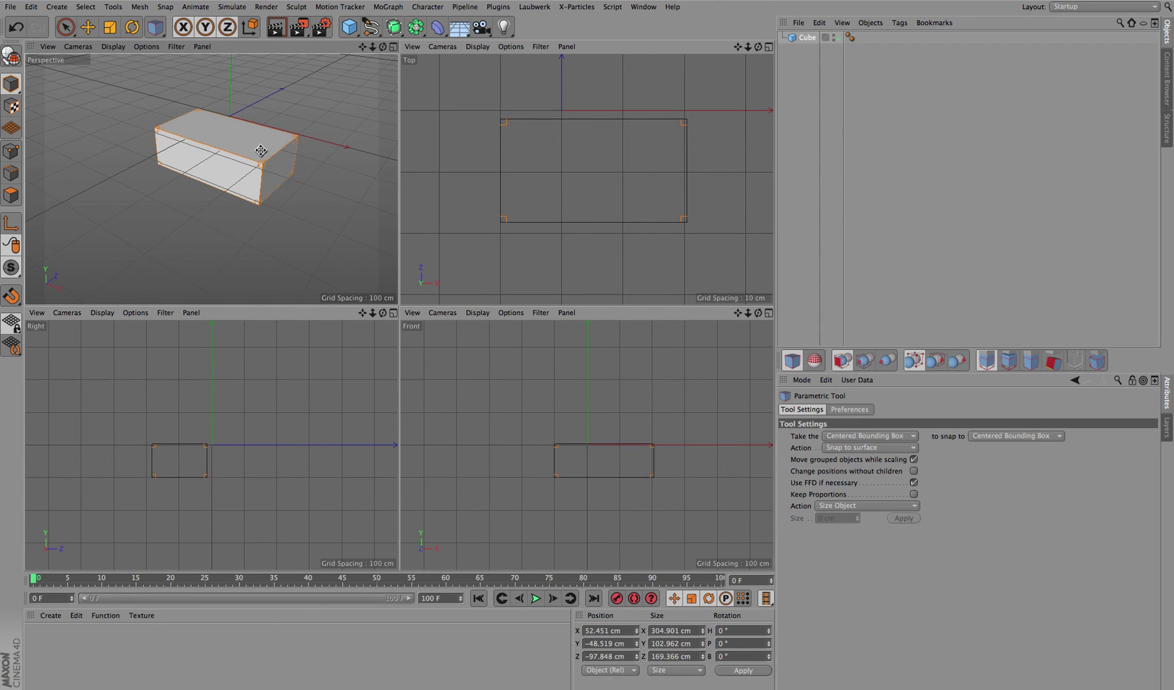